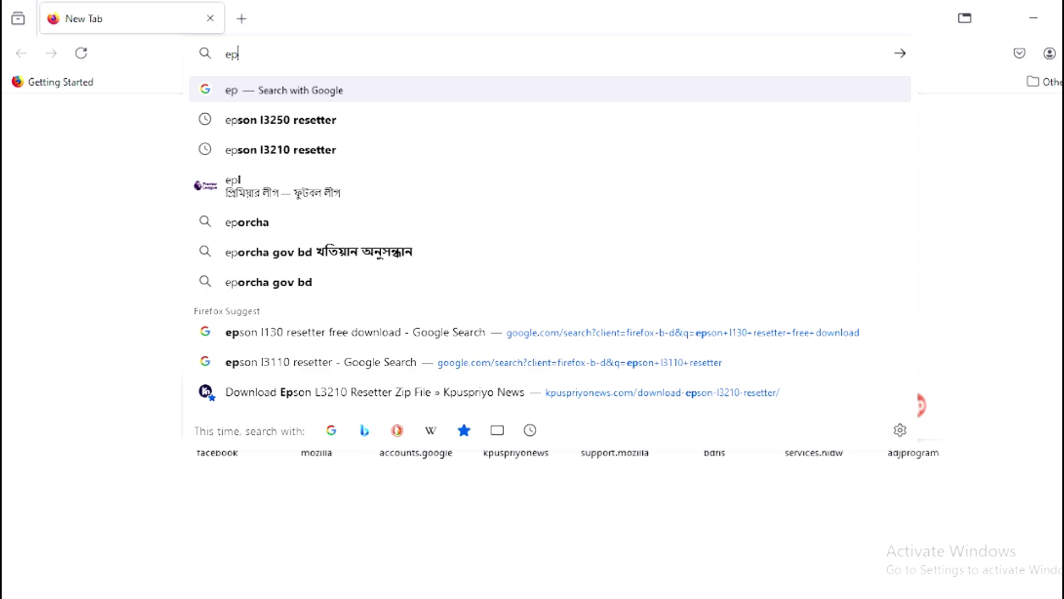
# Search the web for "epson l 130"
pyautogui.write('so')
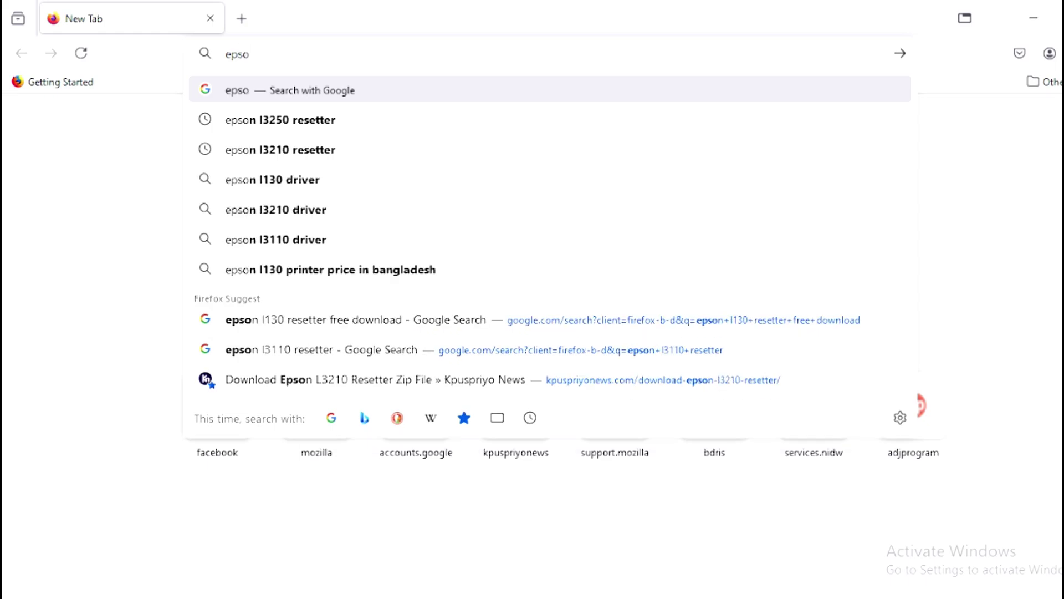
pyautogui.write('n')
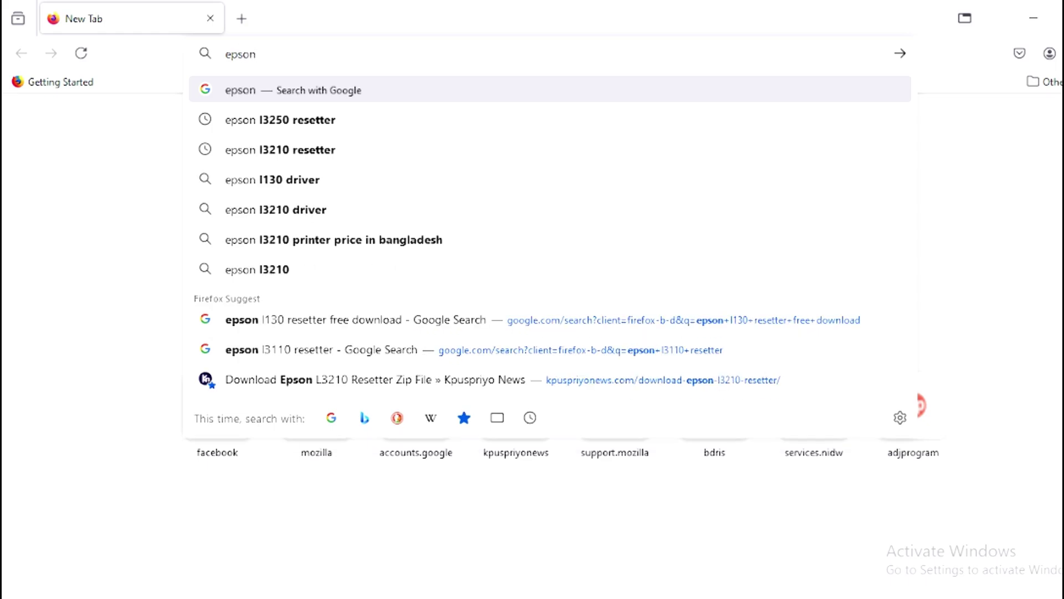
pyautogui.write(' l')
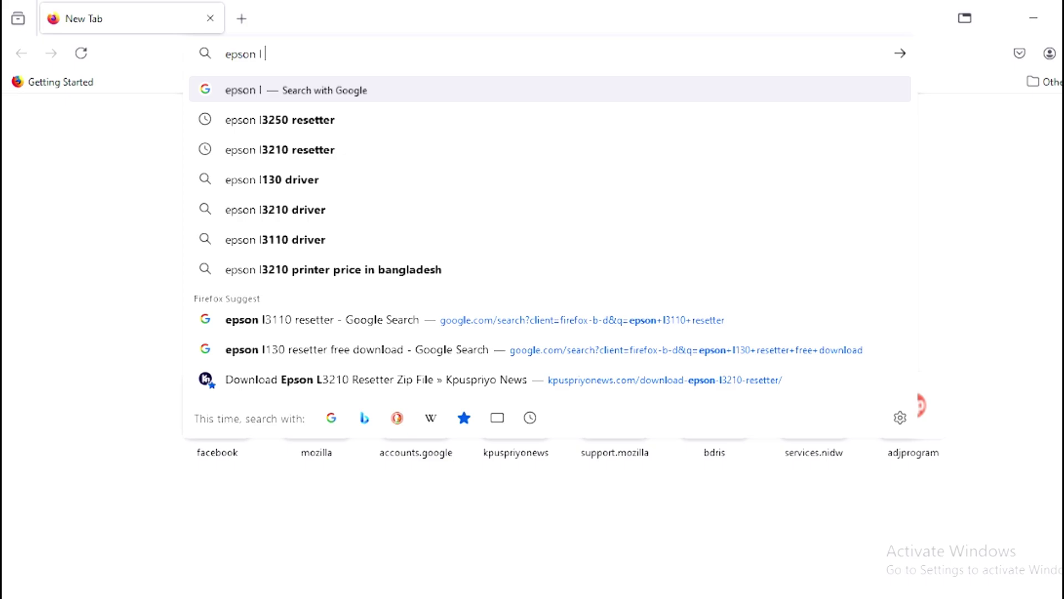
pyautogui.write(' 310')
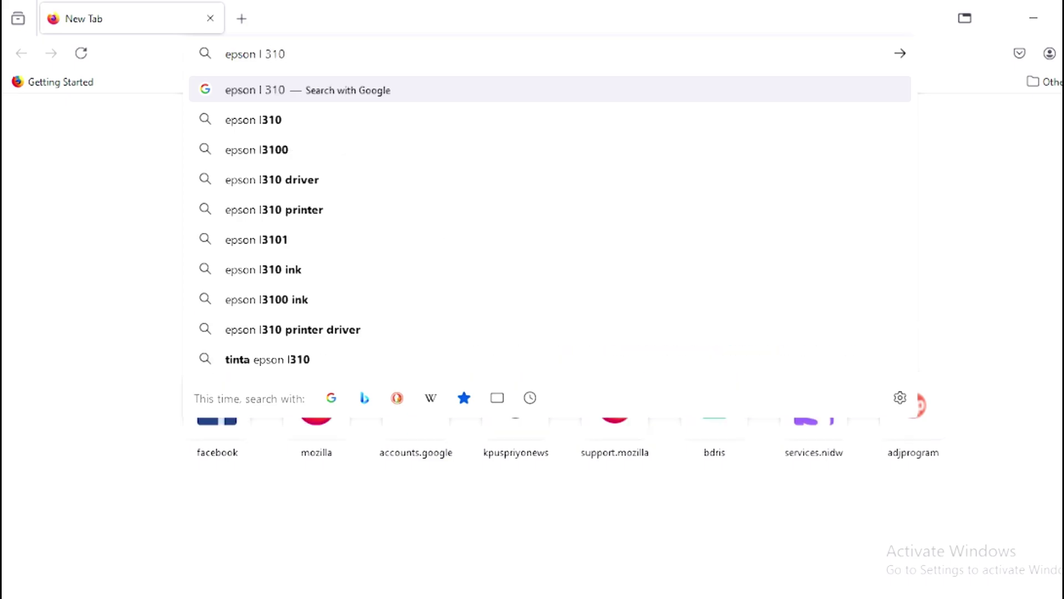
pyautogui.press('BackSpace')
pyautogui.press('BackSpace')
pyautogui.press('BackSpace')
pyautogui.press('BackSpace')
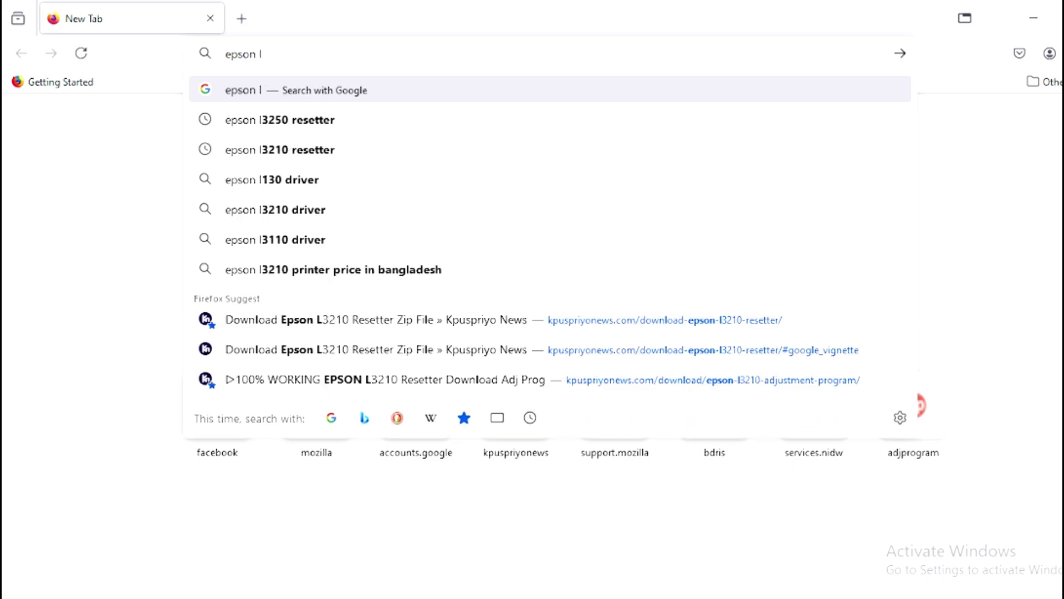
pyautogui.write('130')
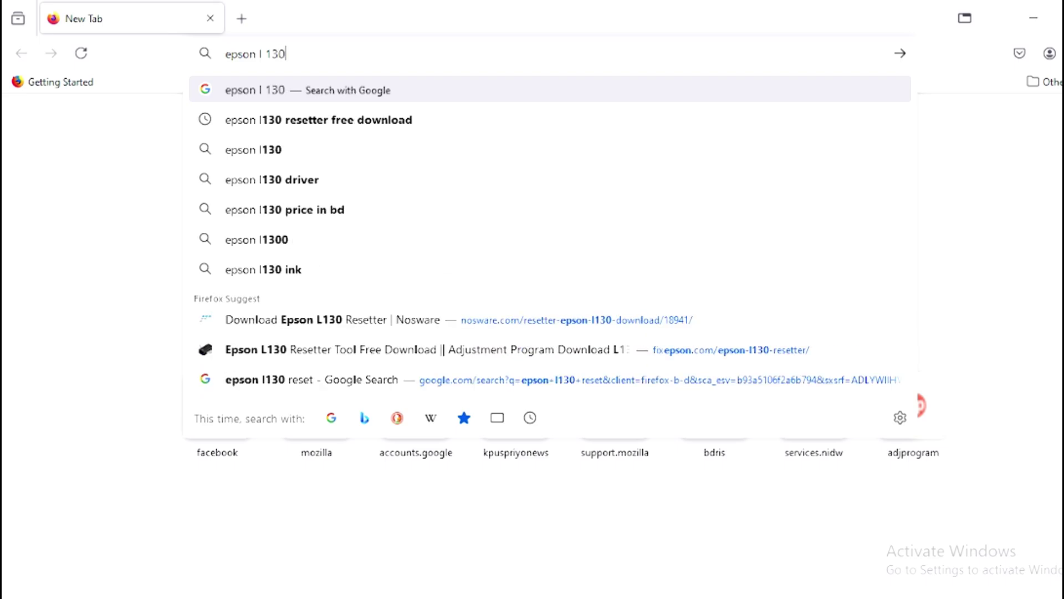
pyautogui.press('Return')
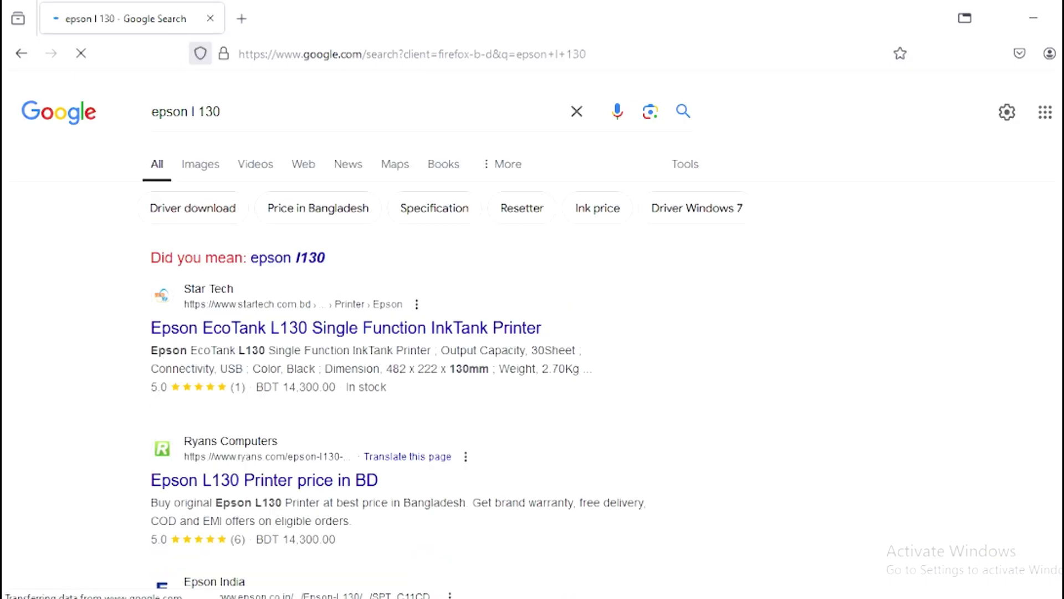
# Refine the web search to the suggested query "epson l130 reset"
pyautogui.scroll(-3, 499, 389)
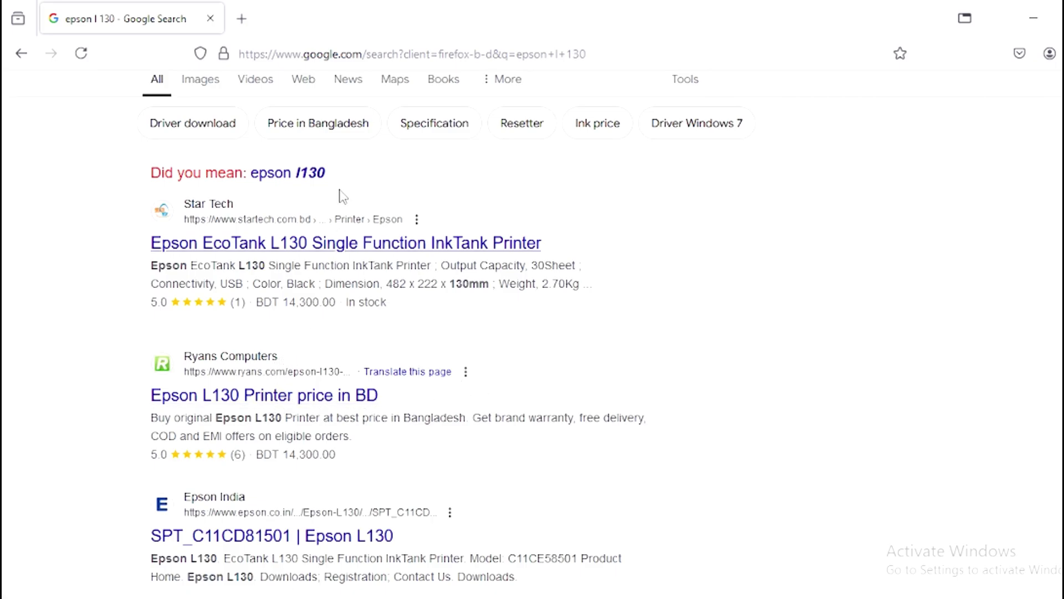
pyautogui.scroll(3, 346, 191)
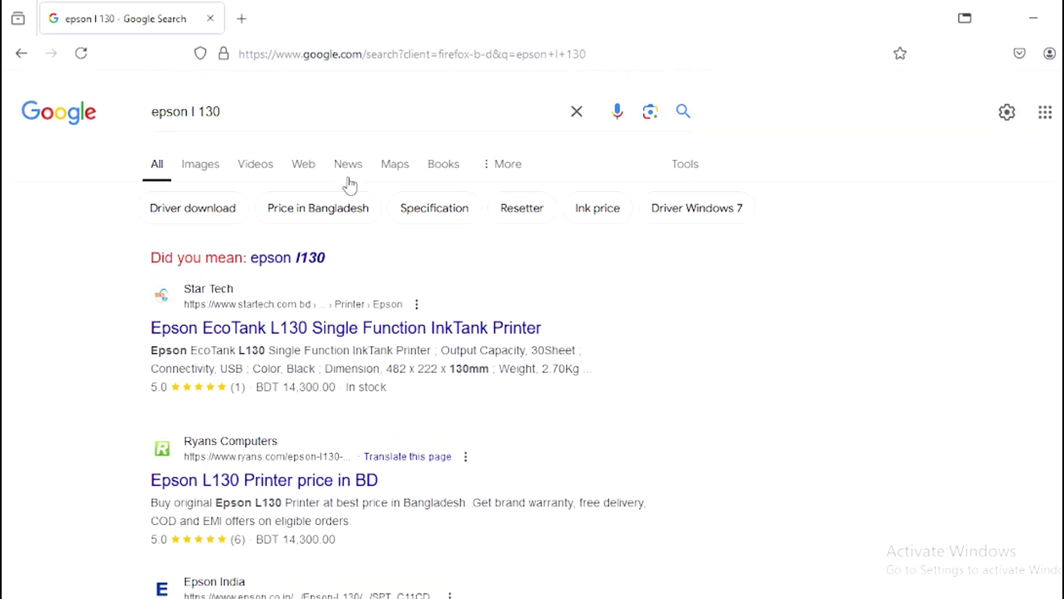
pyautogui.click(222, 110)
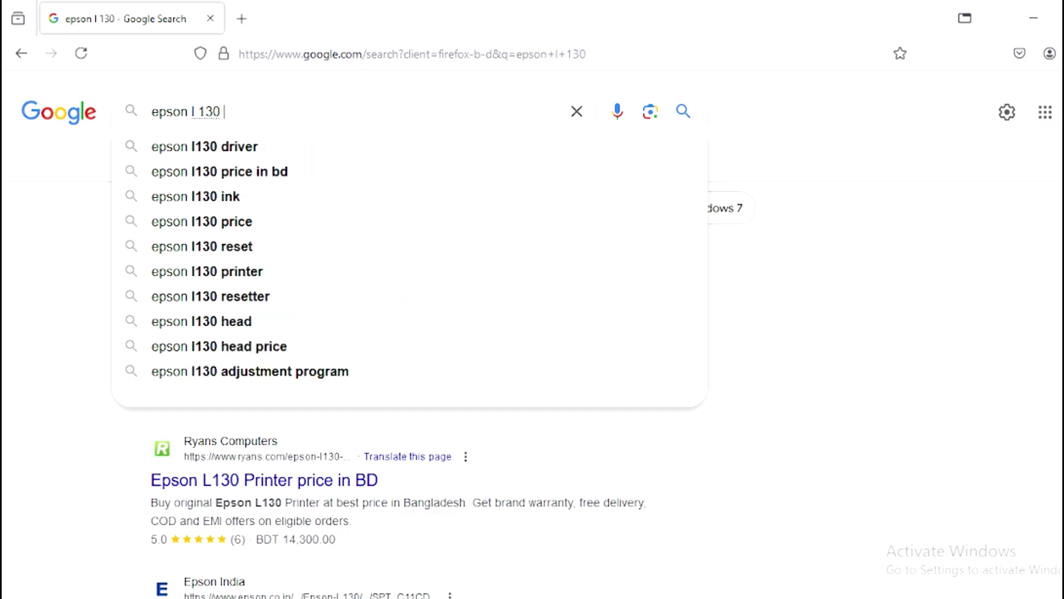
pyautogui.write('r')
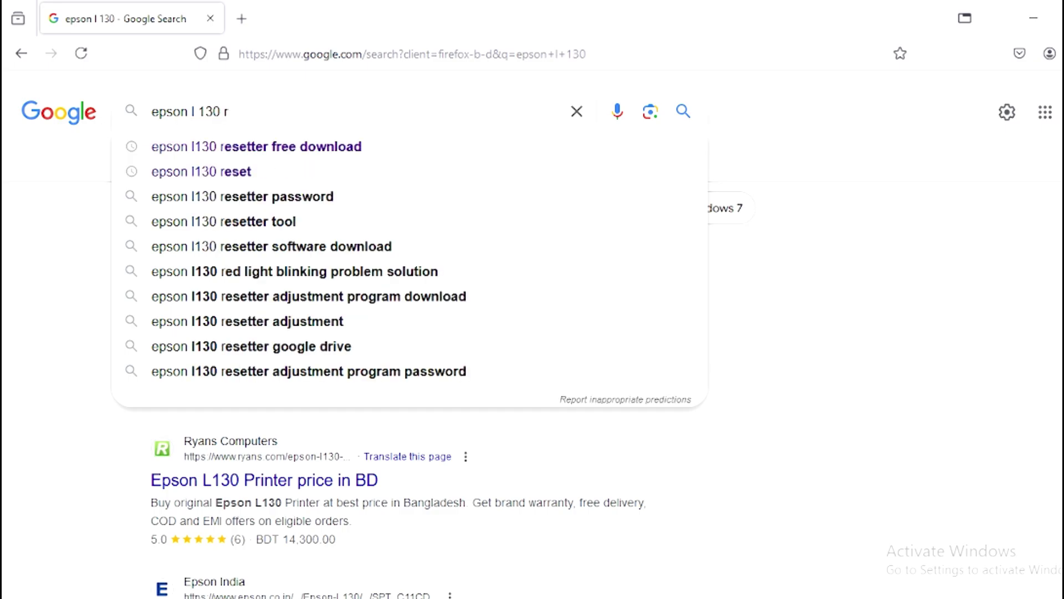
pyautogui.click(212, 171)
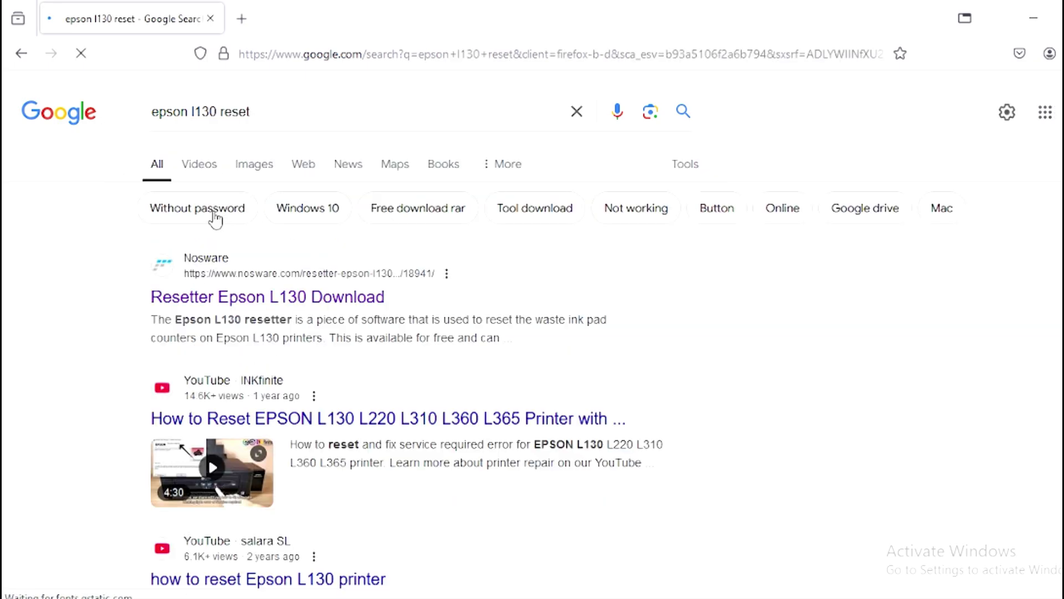
# Open the Nosware result "Resetter Epson L130 Download" and download L130 Resetter.zip via Server 1
pyautogui.click(302, 299)
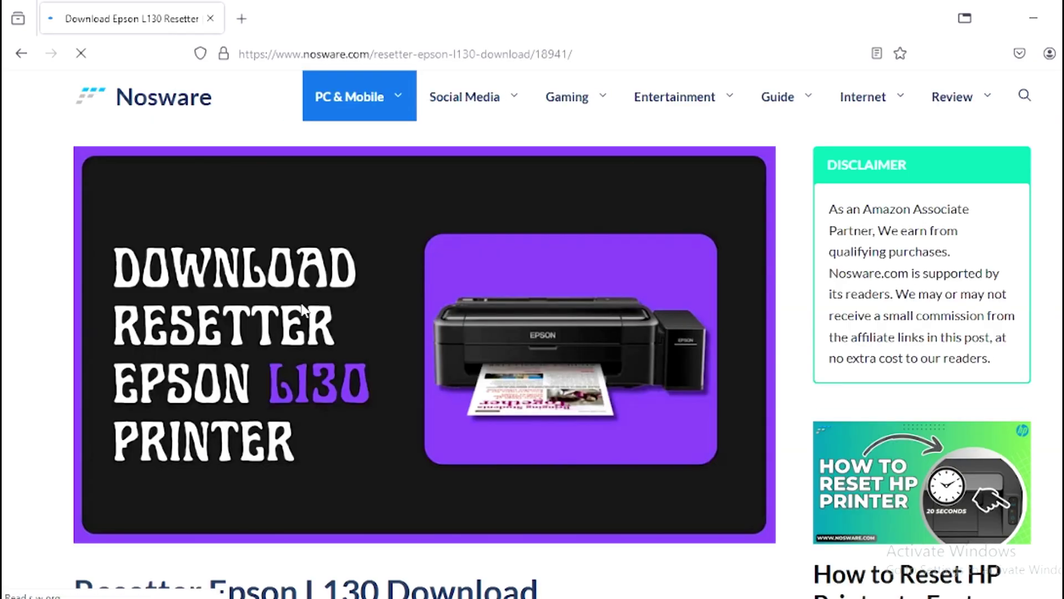
pyautogui.scroll(-10, 440, 333)
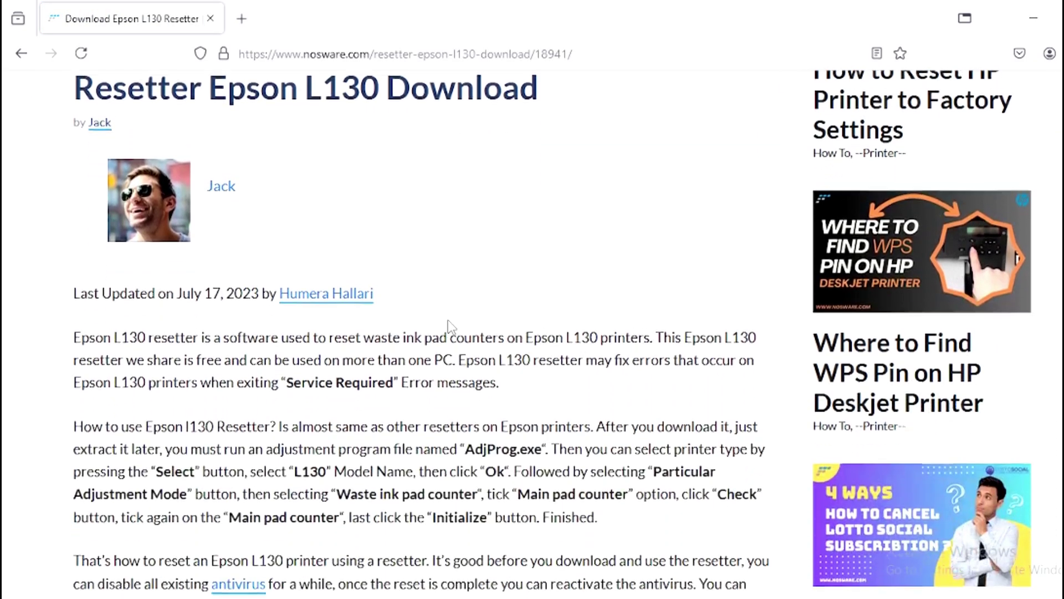
pyautogui.scroll(-6, 450, 324)
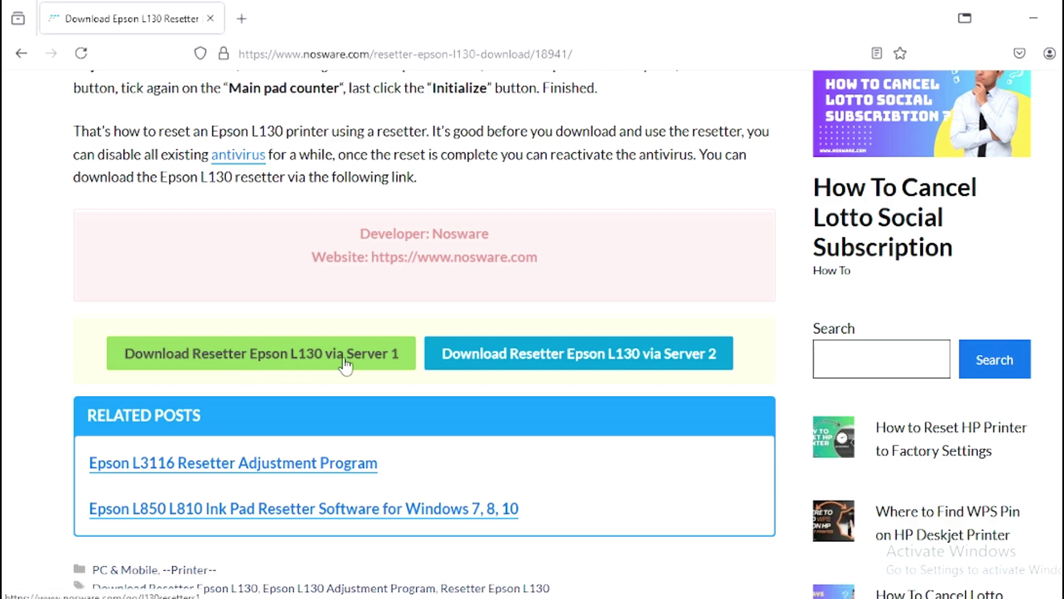
pyautogui.click(292, 372)
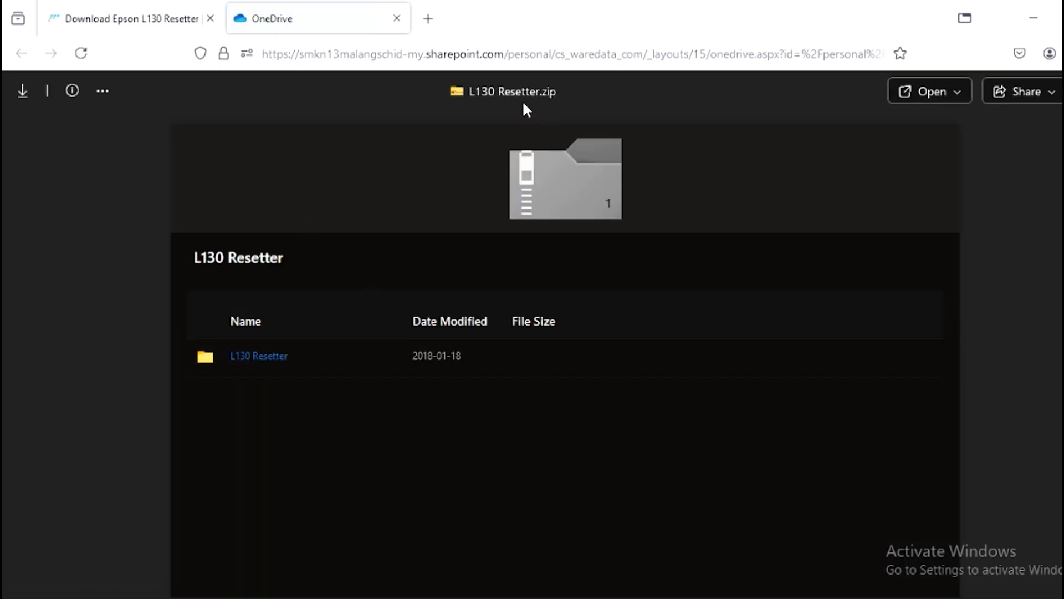
pyautogui.click(22, 93)
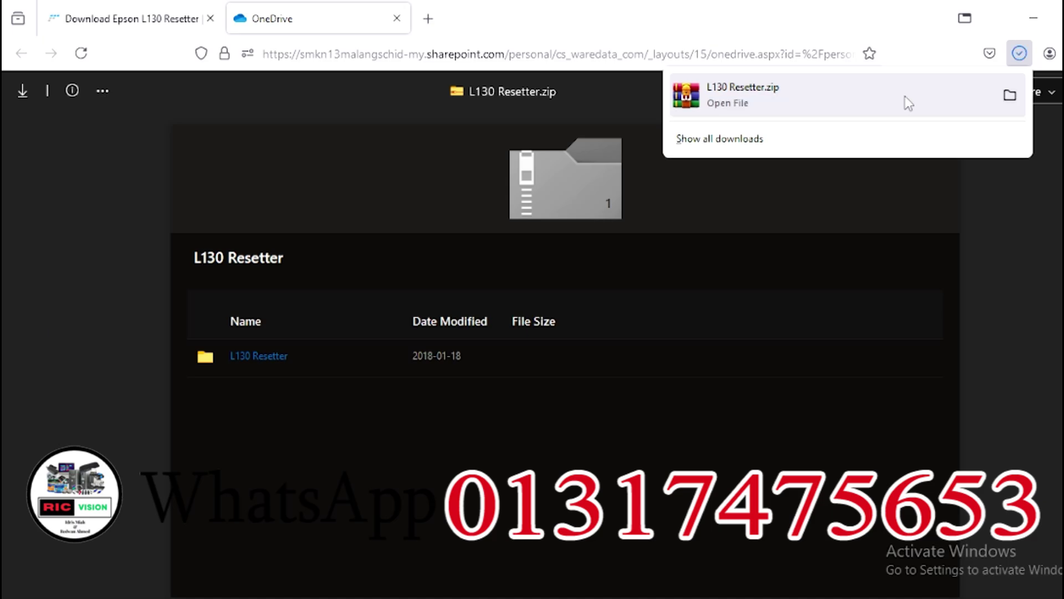
# Minimize the browser, switch to Windows Security and open the Virus & threat protection page
pyautogui.click(1034, 18)
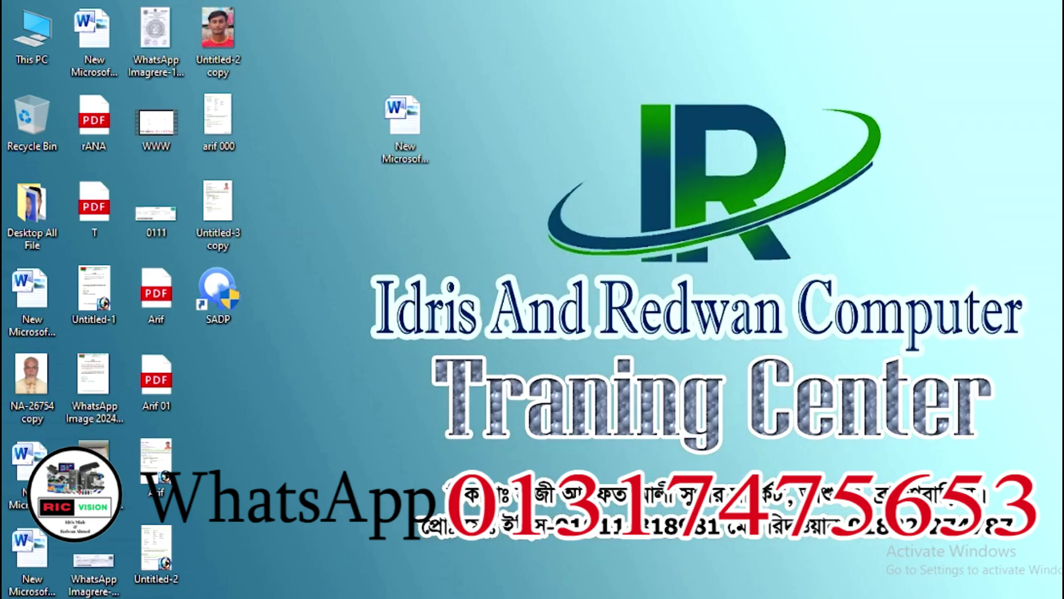
pyautogui.click(971, 598)
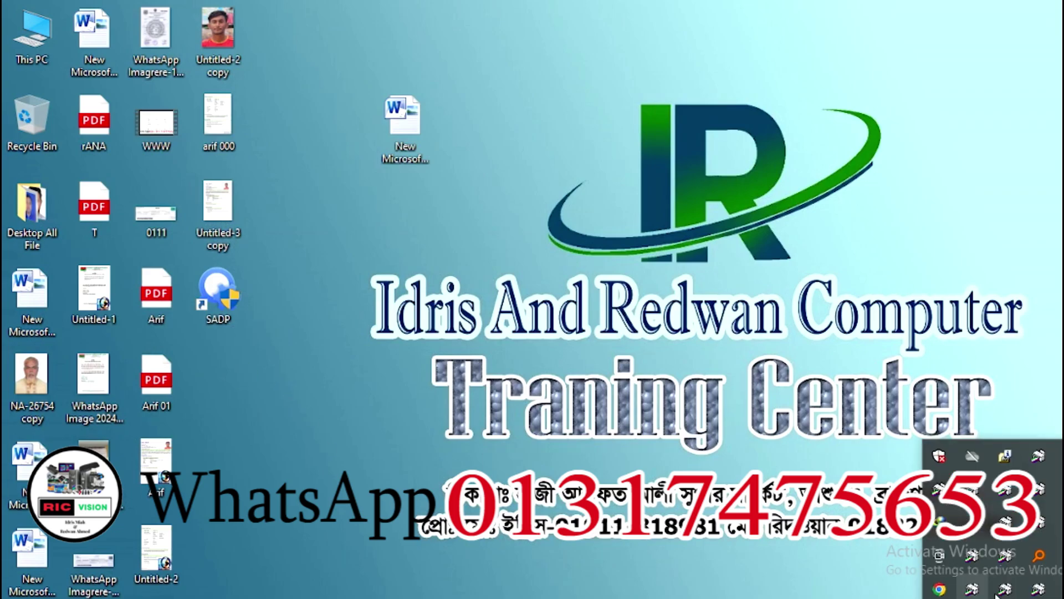
pyautogui.rightClick(933, 456)
pyautogui.click(976, 430)
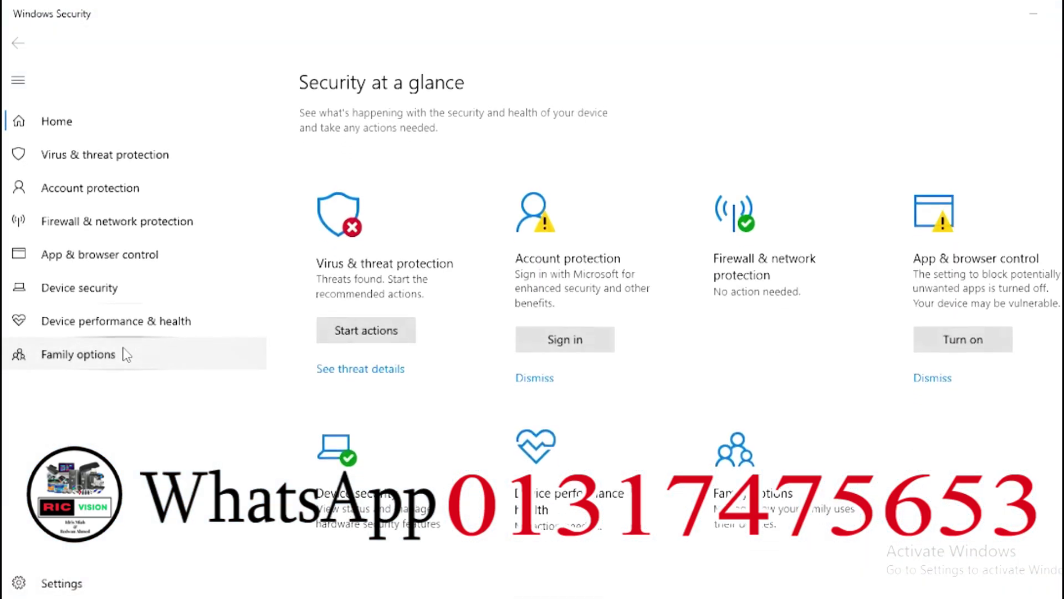
pyautogui.click(74, 155)
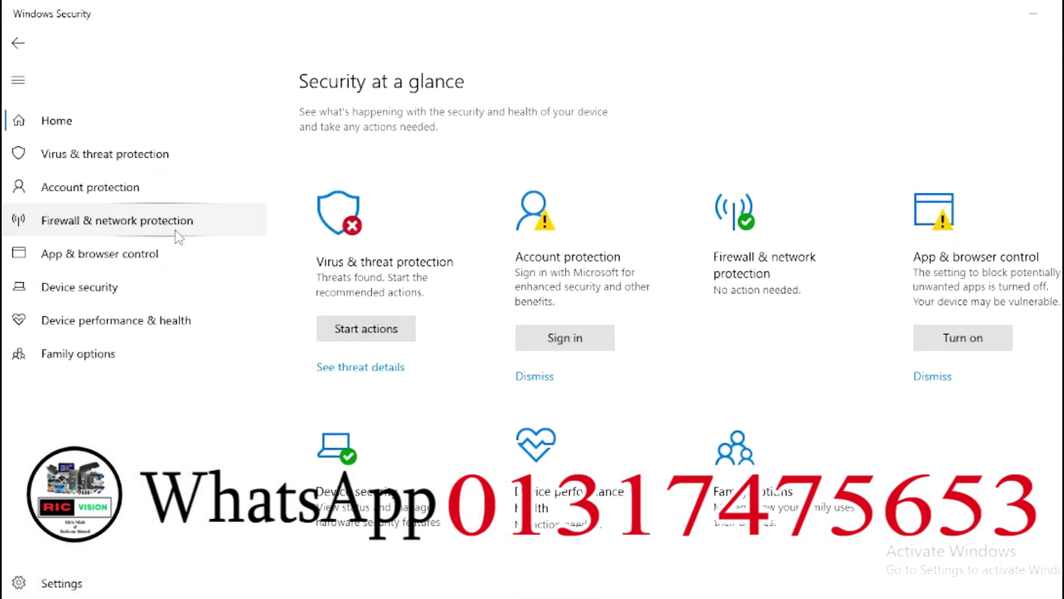
# Turn off Real-time protection in the Virus & threat protection settings and check the remaining protection options
pyautogui.scroll(-10, 456, 355)
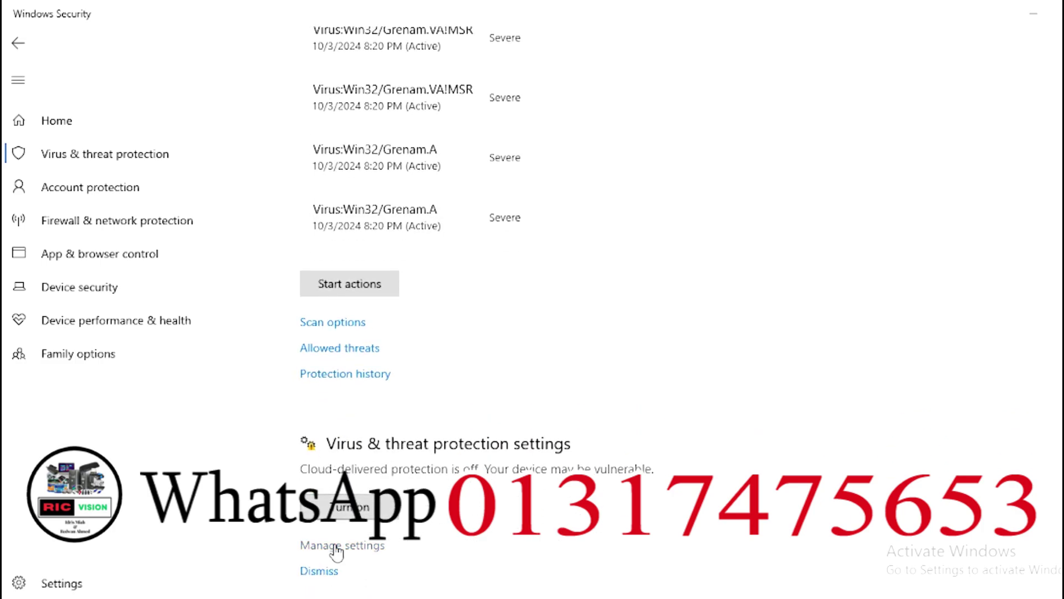
pyautogui.click(334, 564)
pyautogui.scroll(-4, 318, 426)
pyautogui.scroll(-3, 320, 426)
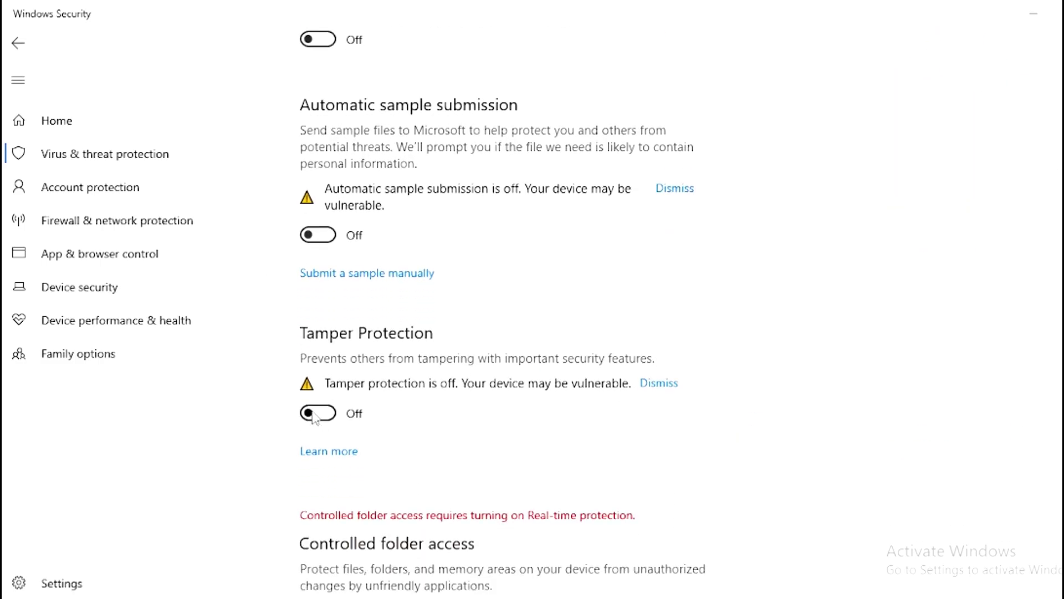
pyautogui.scroll(6, 707, 269)
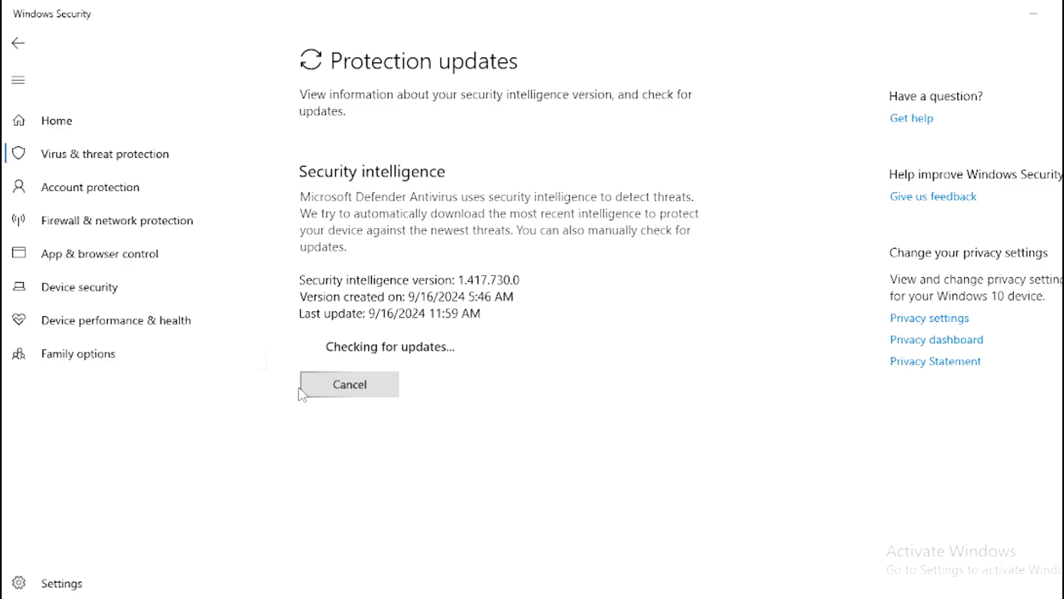
# Cancel the protection update check and review the real-time, cloud-delivered, sample submission and tamper protection settings
pyautogui.click(344, 388)
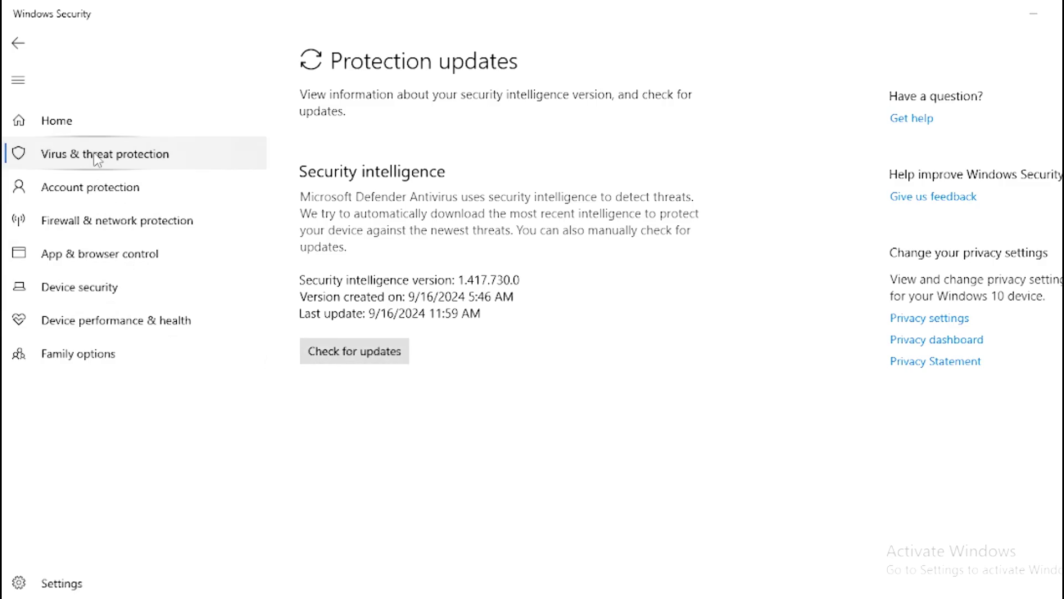
pyautogui.click(15, 151)
pyautogui.scroll(-15, 311, 333)
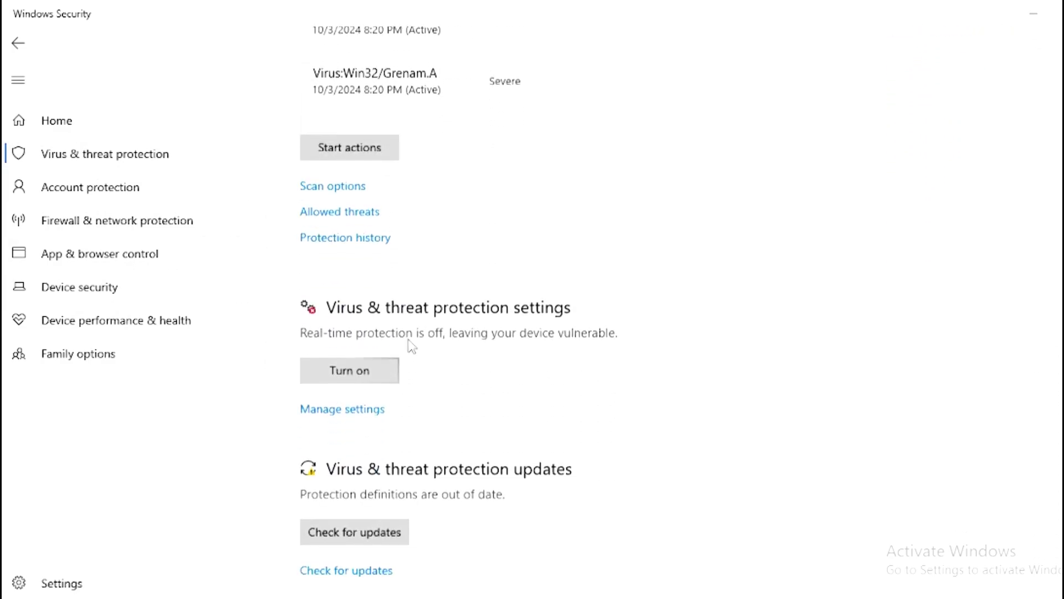
pyautogui.click(318, 406)
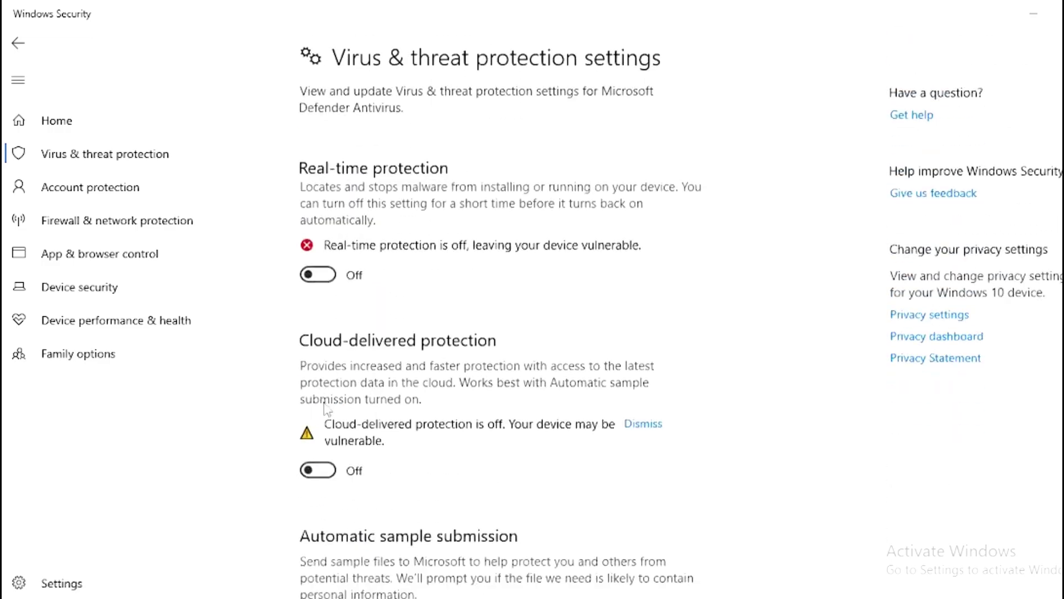
pyautogui.scroll(-5, 473, 304)
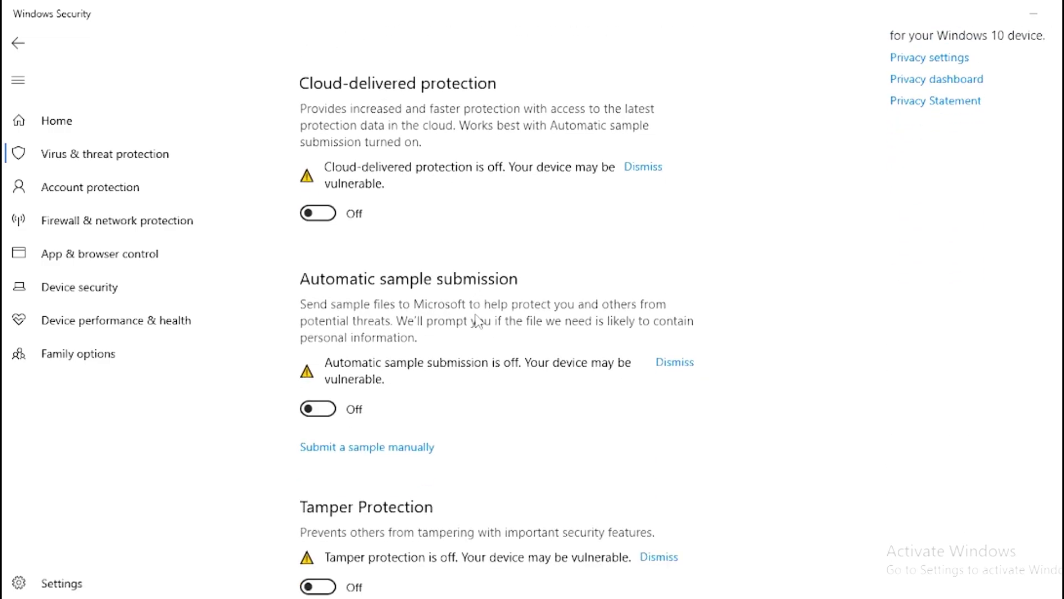
pyautogui.scroll(5, 474, 319)
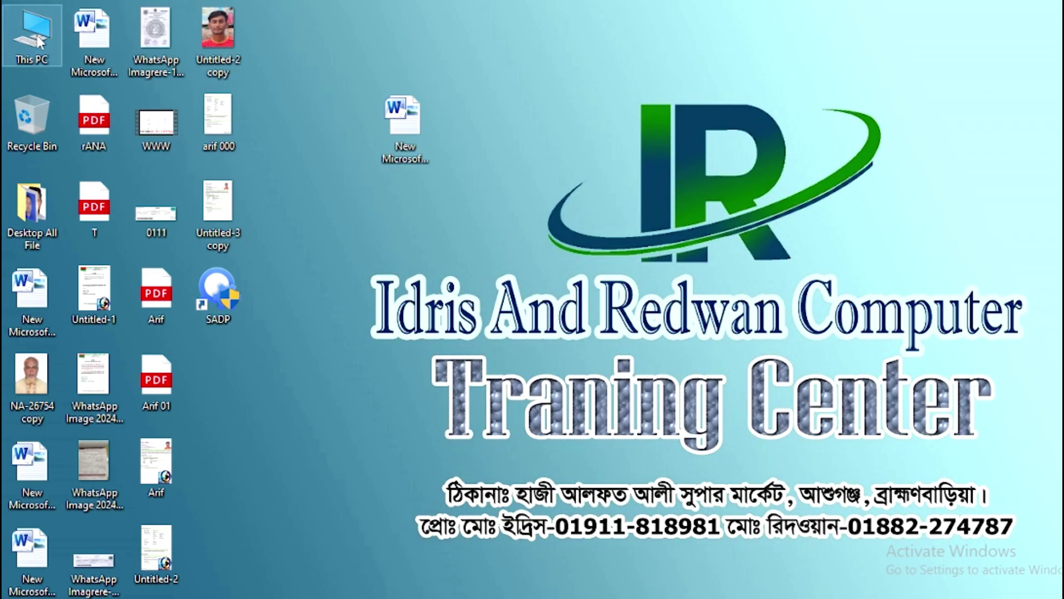
# Switch to File Explorer, extract the L130 Resetter archive directly into Downloads and open the extracted L130 Resetter folder
pyautogui.doubleClick(33, 36)
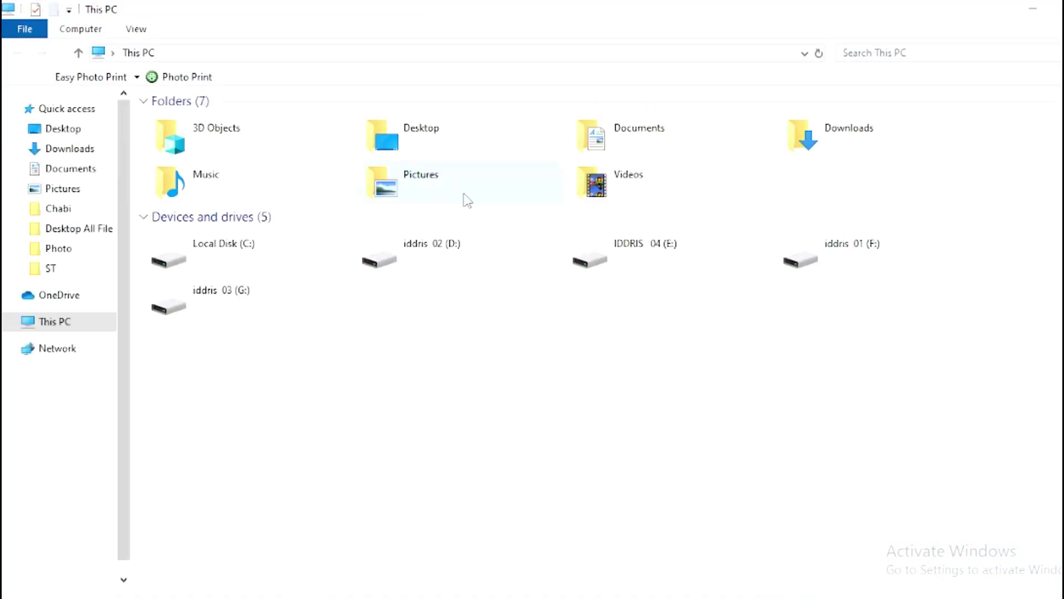
pyautogui.doubleClick(851, 127)
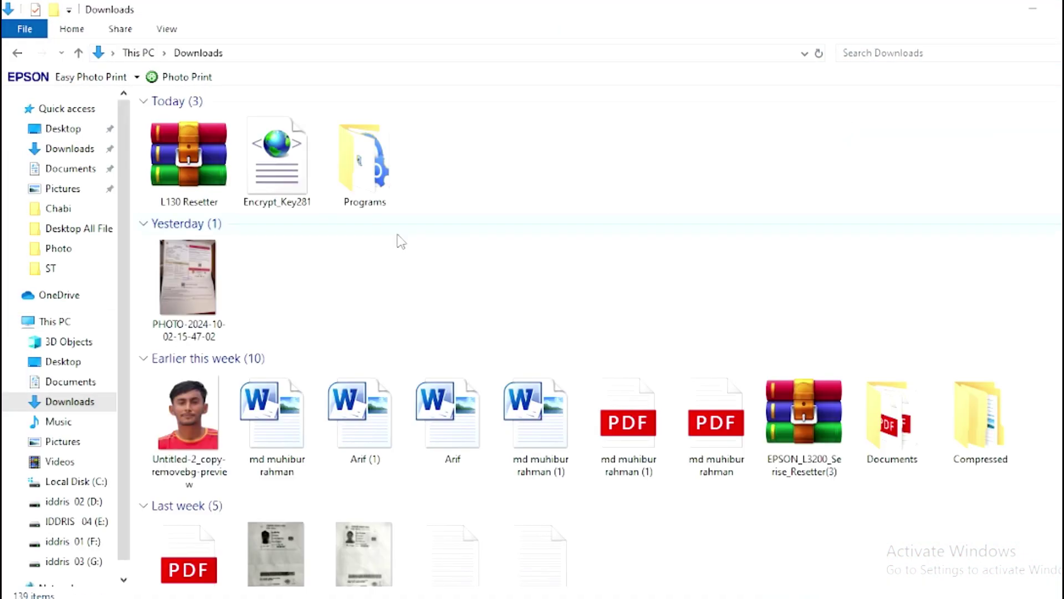
pyautogui.click(187, 176)
pyautogui.rightClick(188, 176)
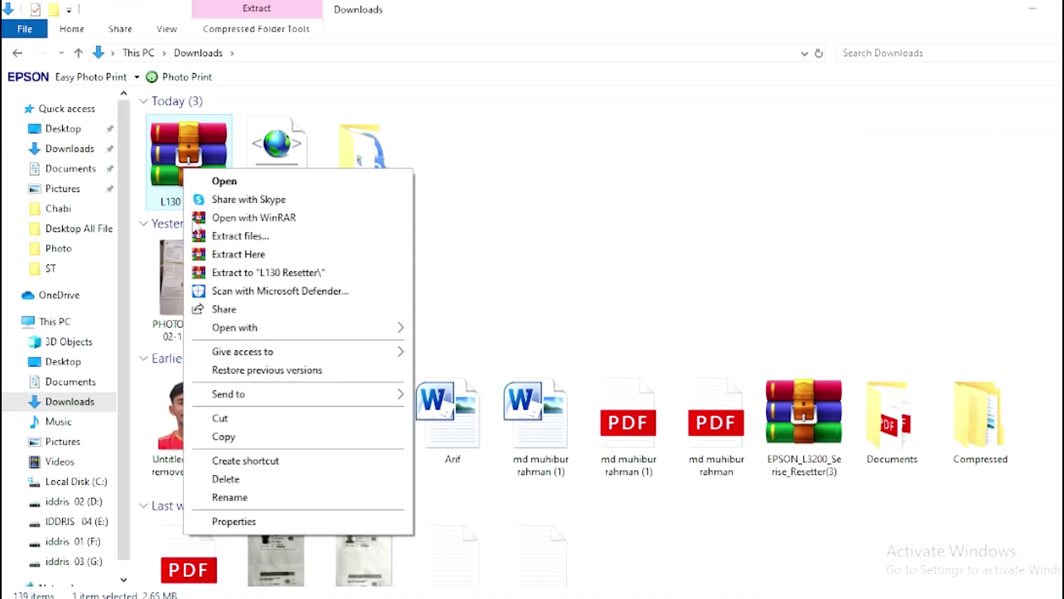
pyautogui.click(249, 255)
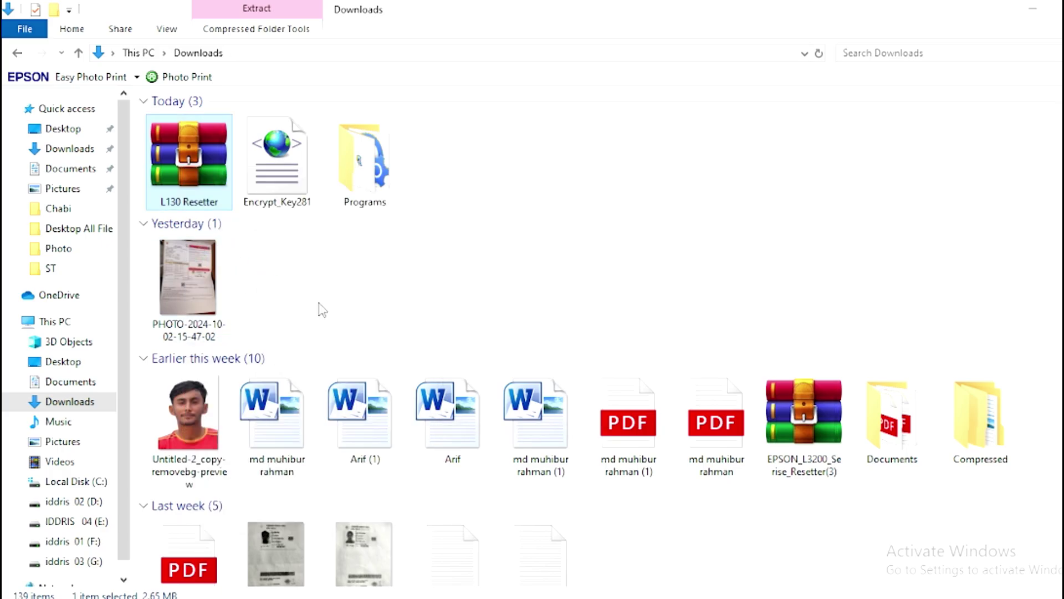
pyautogui.scroll(-20, 399, 399)
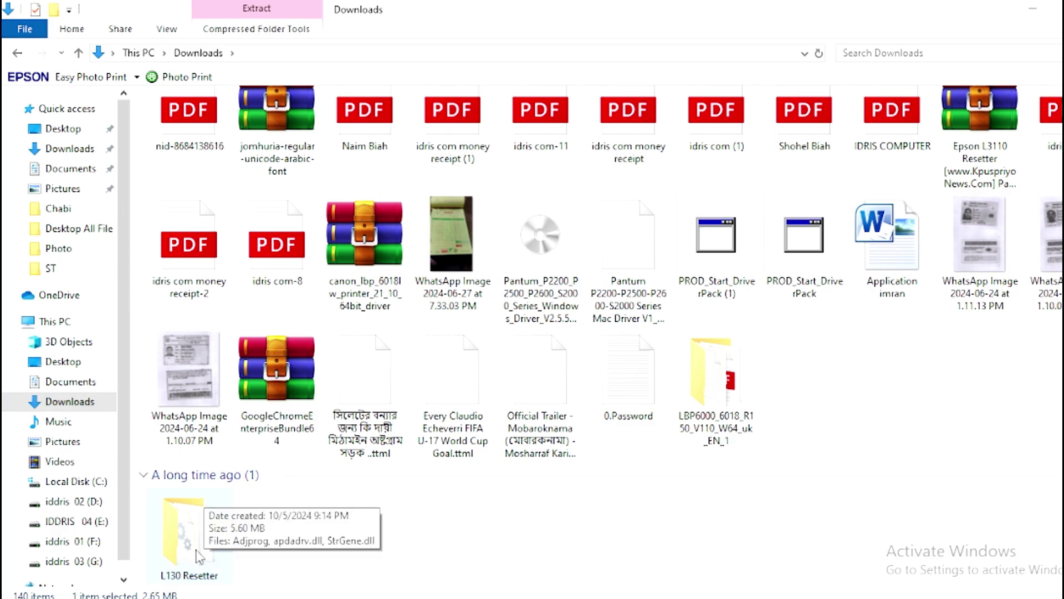
pyautogui.doubleClick(199, 549)
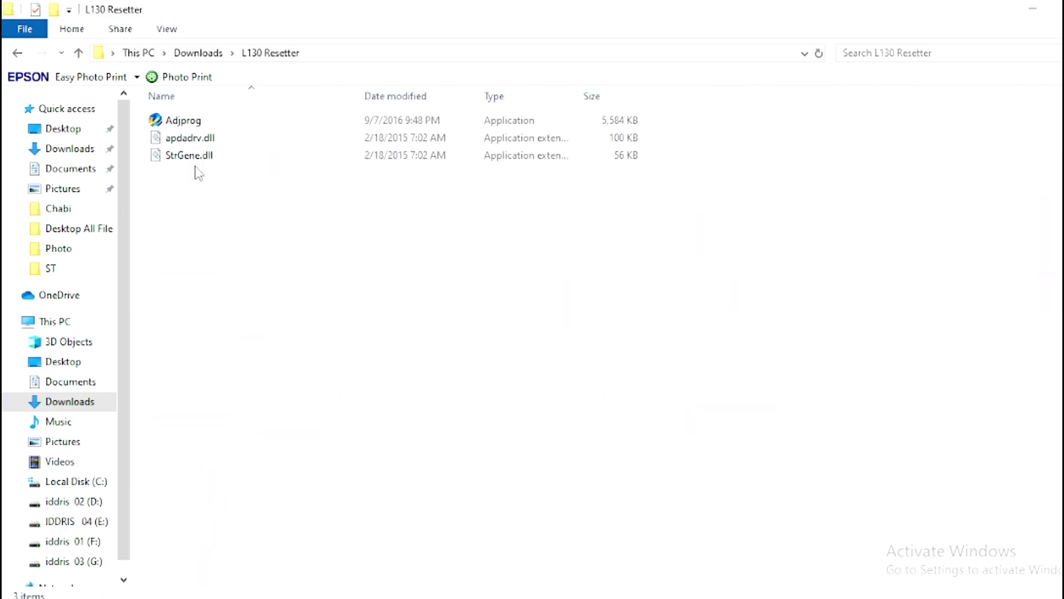
# Run Adjprog from the L130 Resetter folder, open its model selection and set the model name to L130
pyautogui.doubleClick(188, 122)
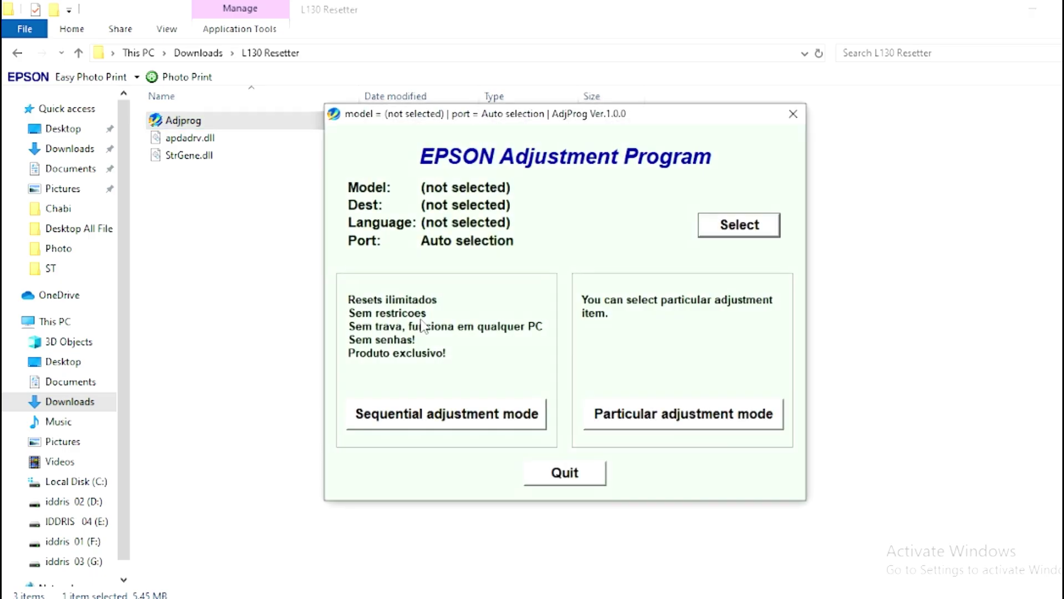
pyautogui.moveTo(635, 137); pyautogui.dragTo(708, 169)
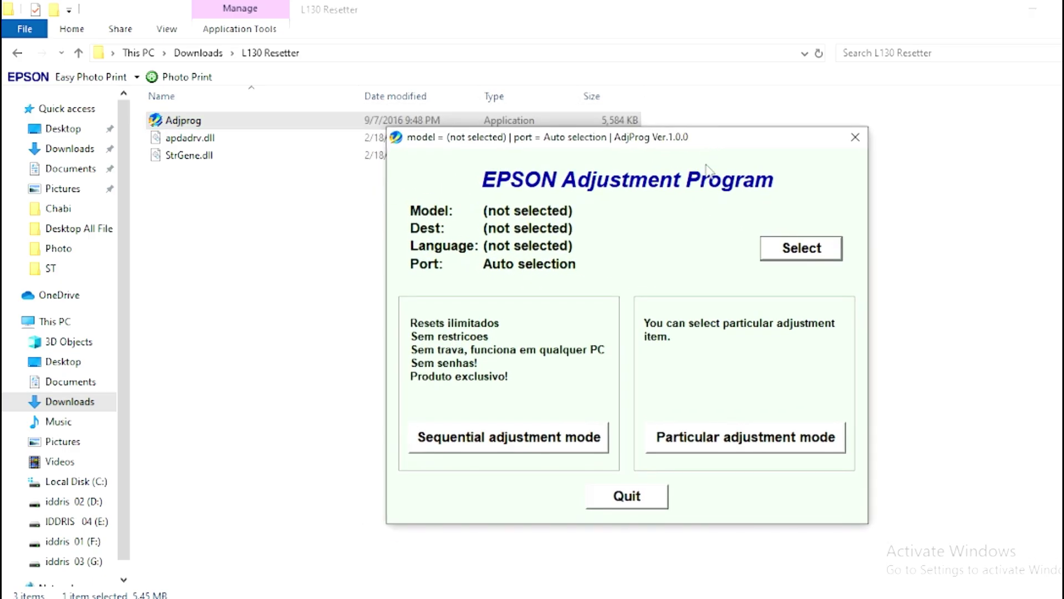
pyautogui.click(789, 252)
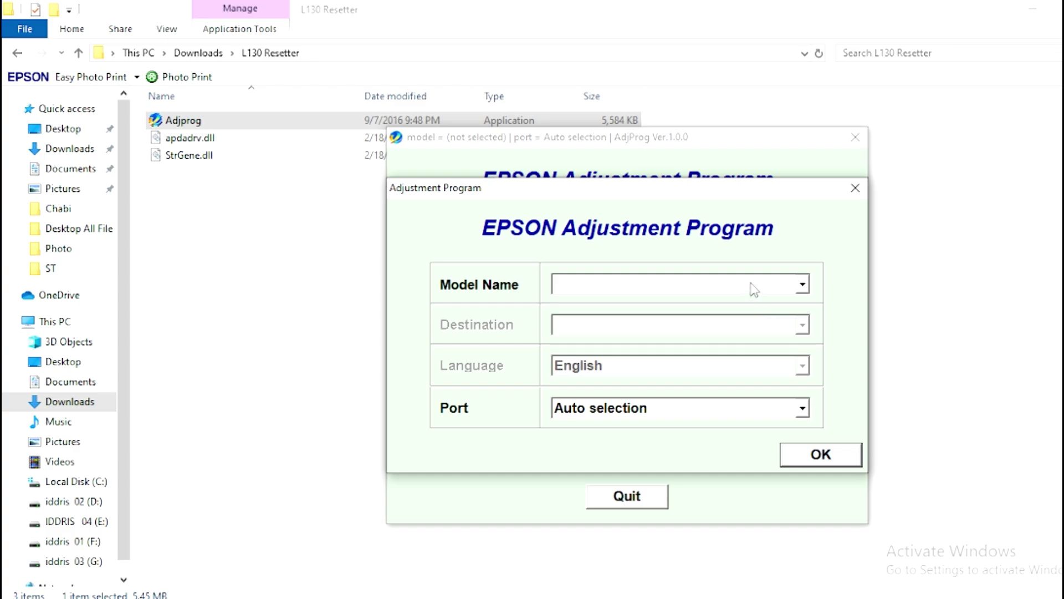
pyautogui.click(755, 289)
pyautogui.click(674, 305)
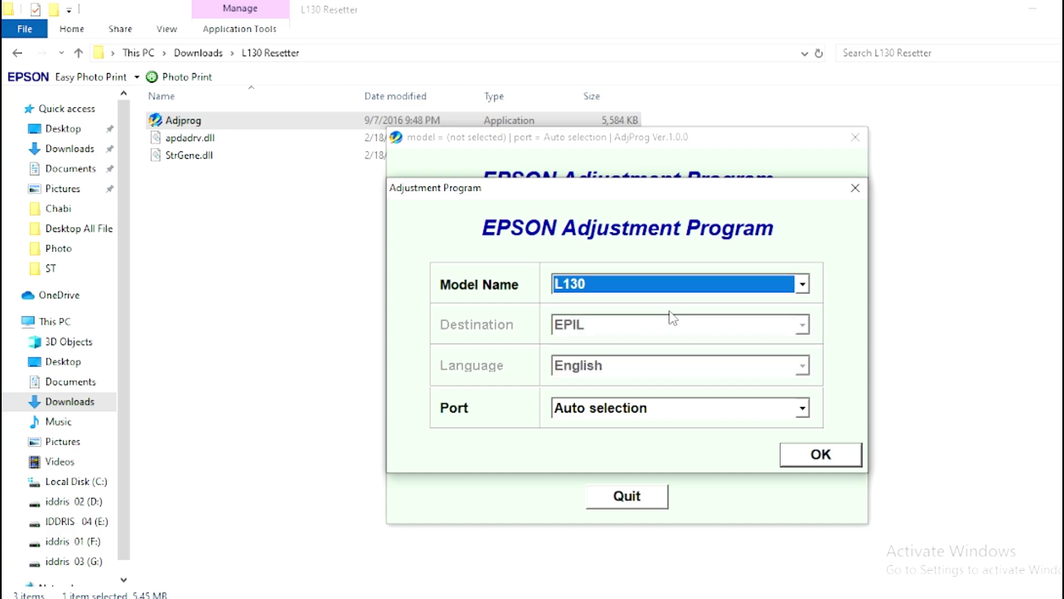
# Set the port to Auto selection and confirm the model settings
pyautogui.click(670, 416)
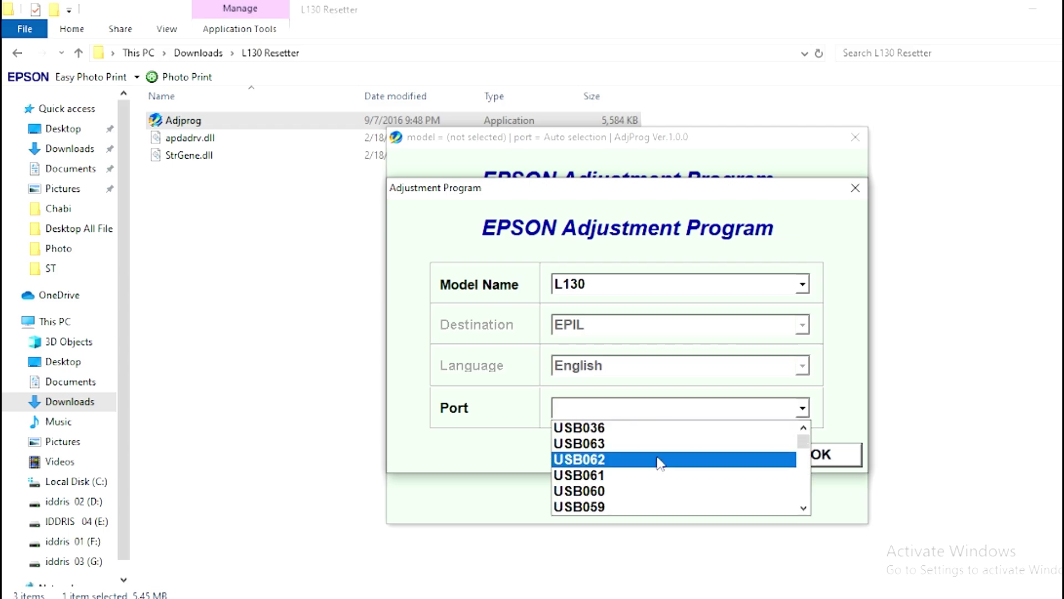
pyautogui.scroll(-10, 663, 475)
pyautogui.scroll(-10, 663, 470)
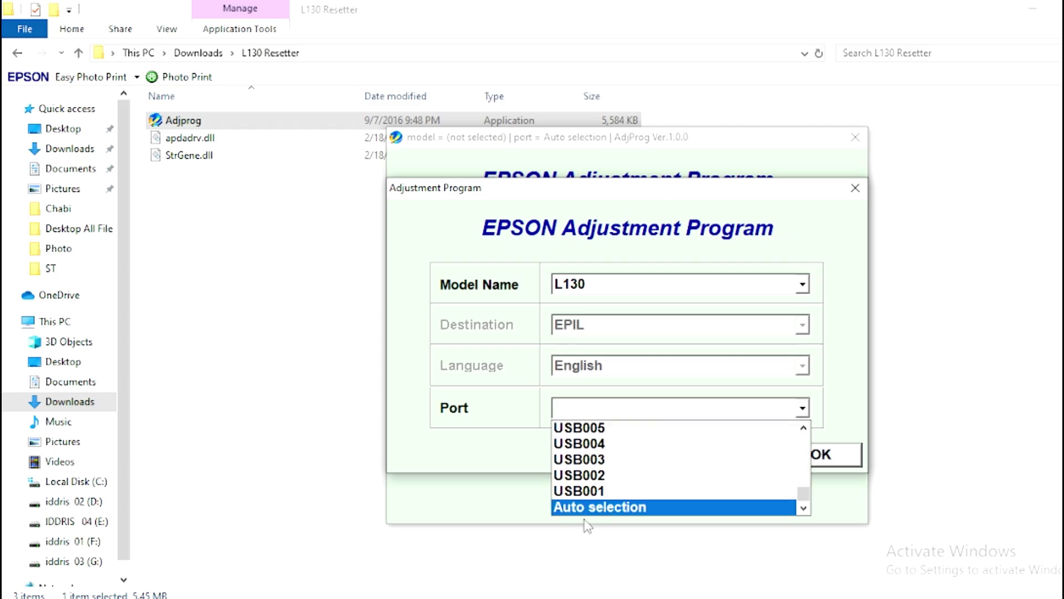
pyautogui.click(599, 506)
pyautogui.click(821, 455)
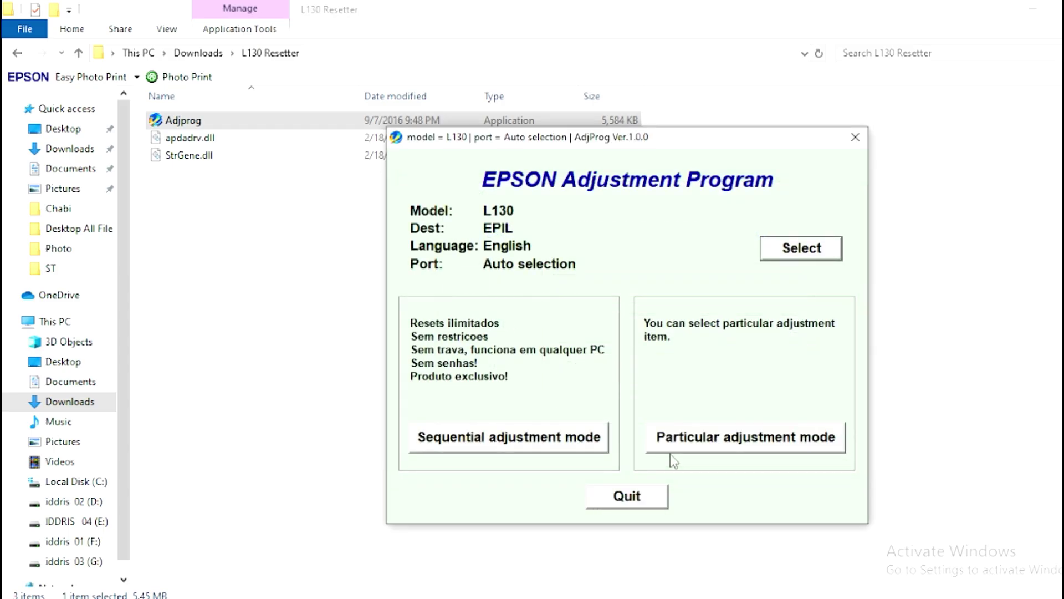
# Open the Waste ink pad counter in Particular adjustment mode and try to check the main pad counter's current value
pyautogui.click(737, 445)
pyautogui.click(518, 471)
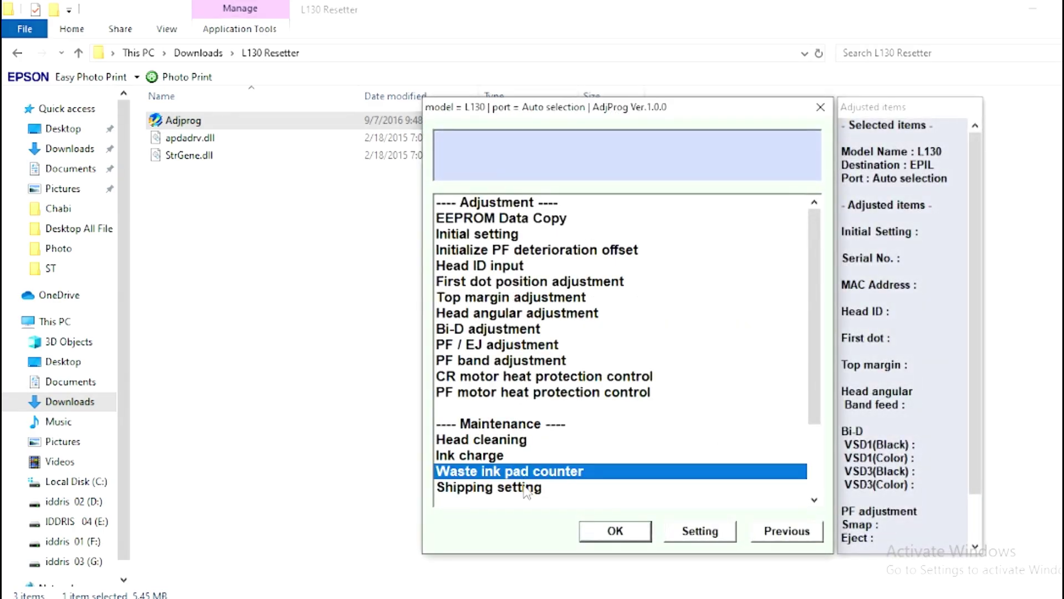
pyautogui.click(620, 532)
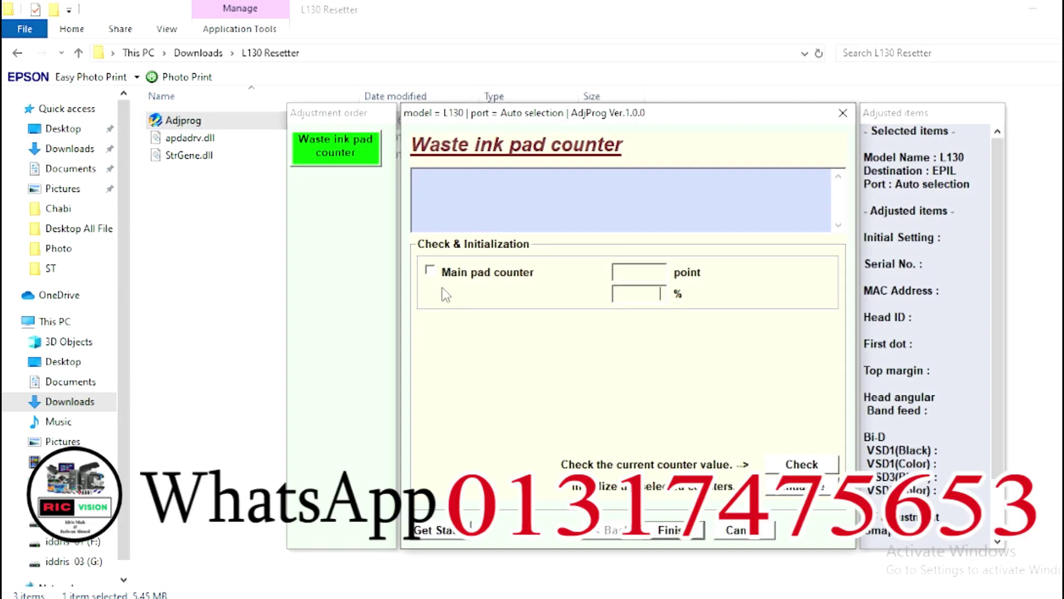
pyautogui.click(807, 466)
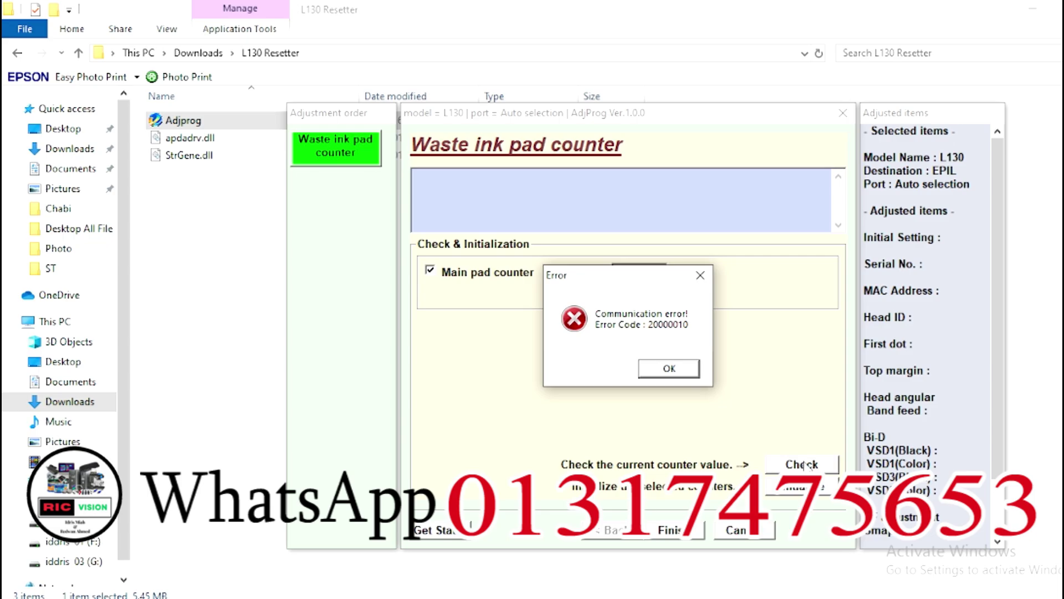
pyautogui.click(700, 275)
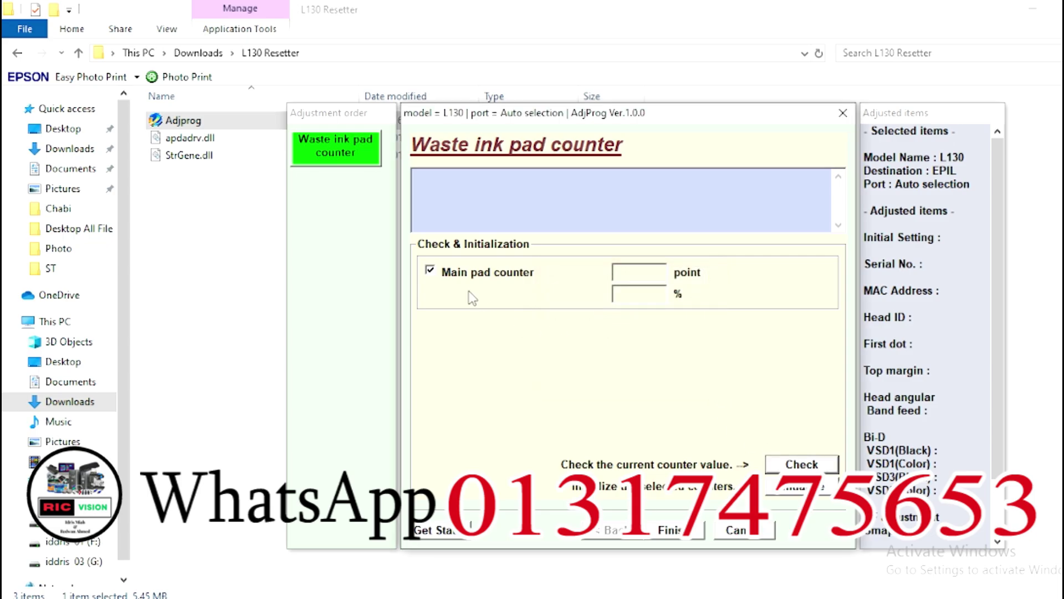
# Select the main pad counter, try to initialize it and dismiss the resulting dialog
pyautogui.click(432, 273)
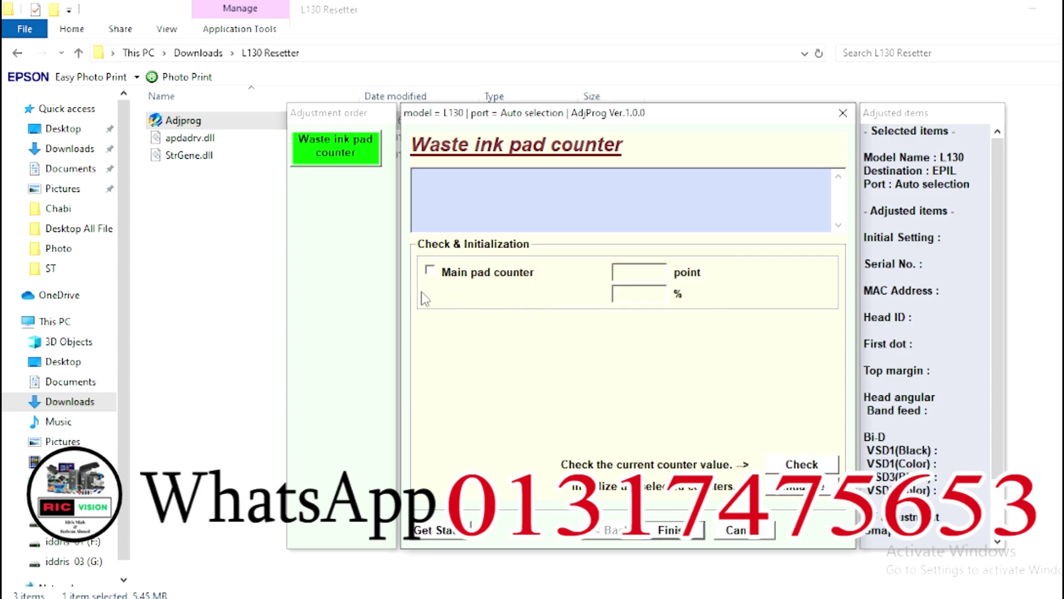
pyautogui.click(430, 270)
pyautogui.click(798, 489)
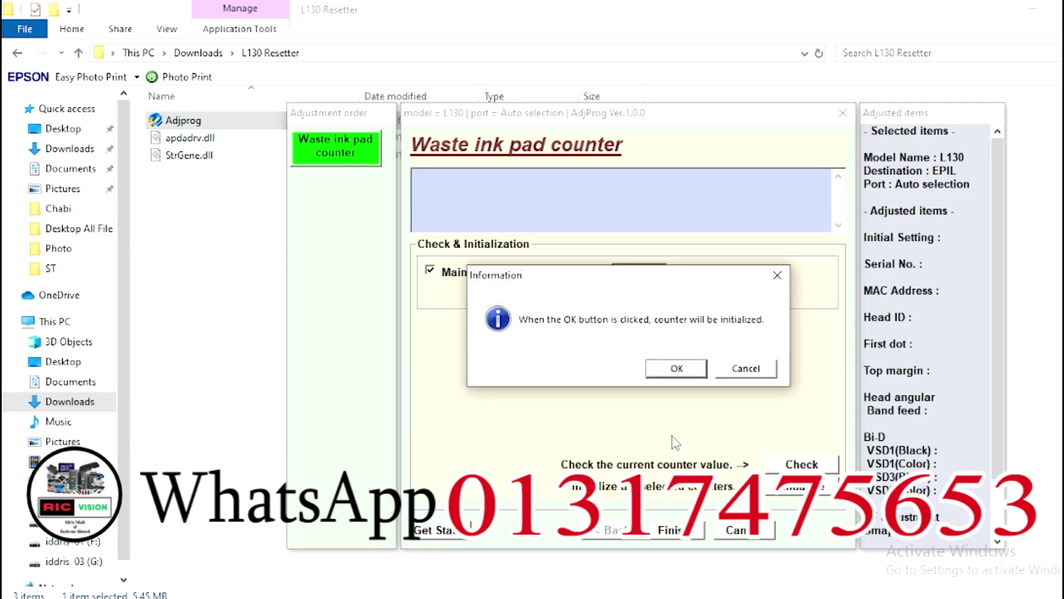
pyautogui.click(676, 368)
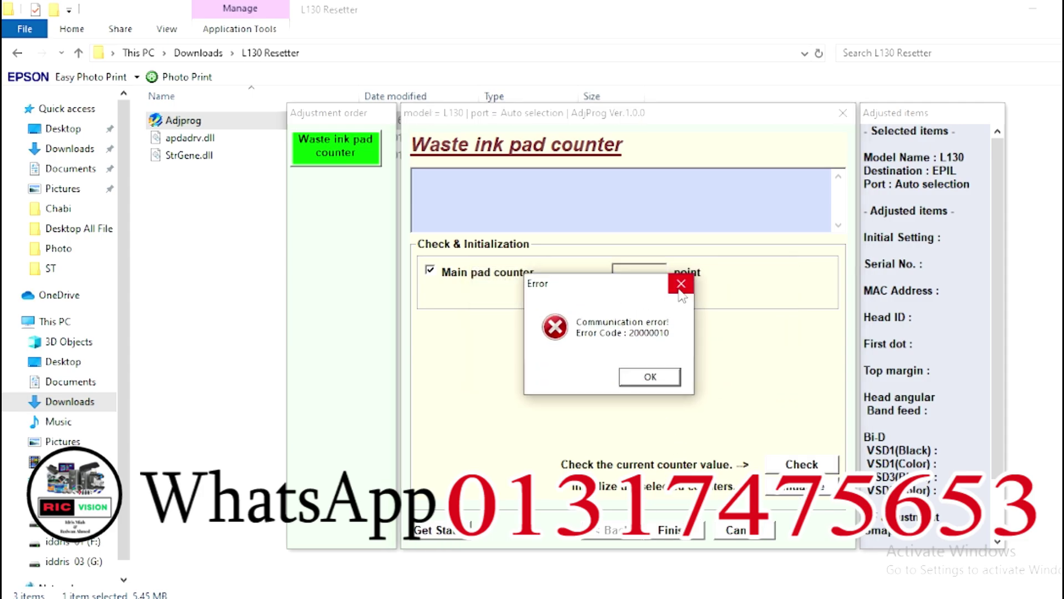
pyautogui.click(681, 285)
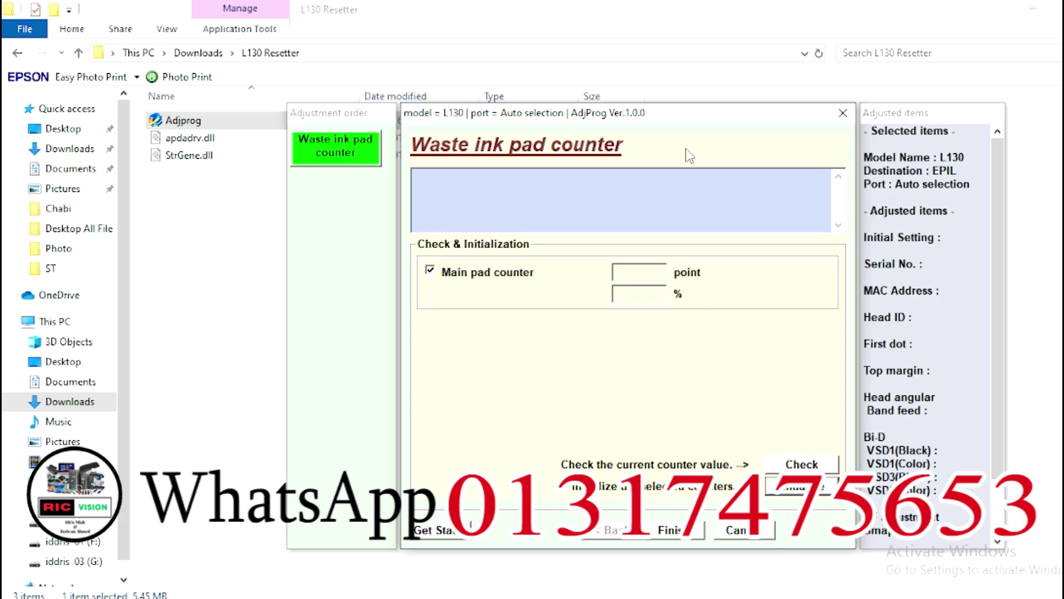
# Leave the waste ink pad counter and adjustment list, and review the available model names in the model selection
pyautogui.click(749, 179)
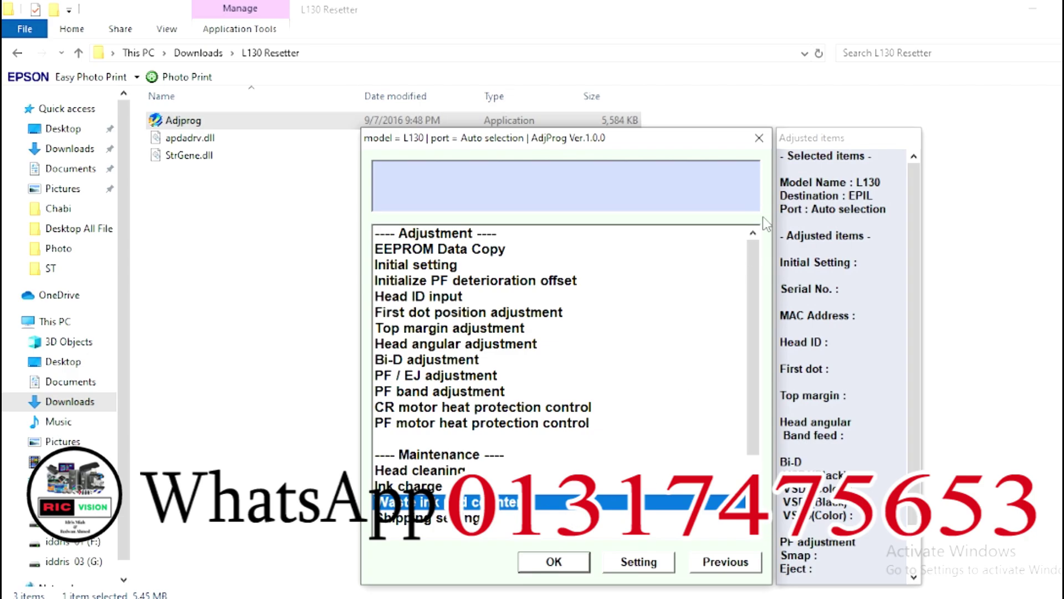
pyautogui.click(760, 138)
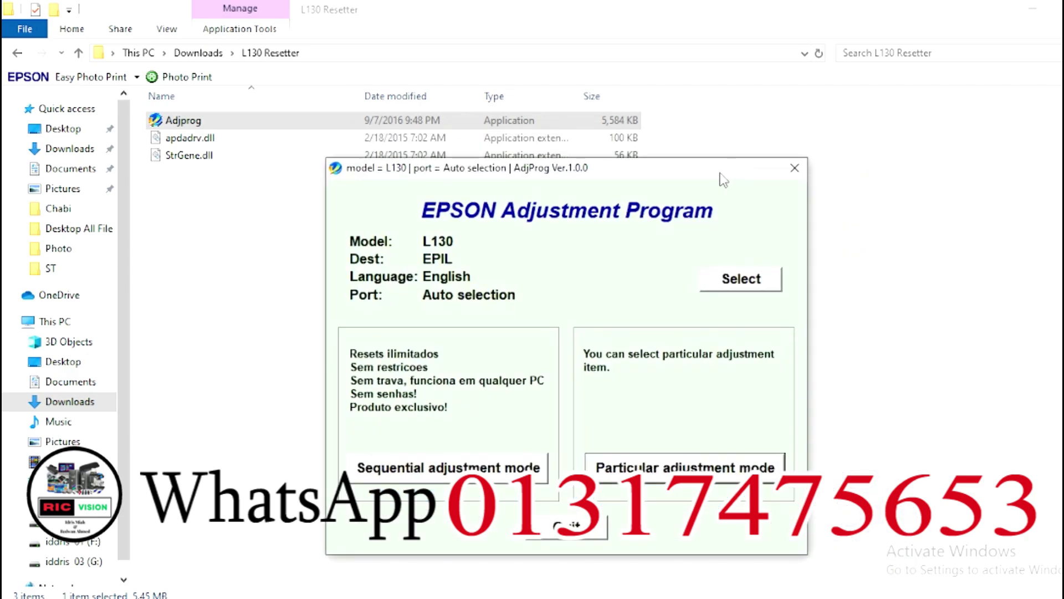
pyautogui.click(734, 289)
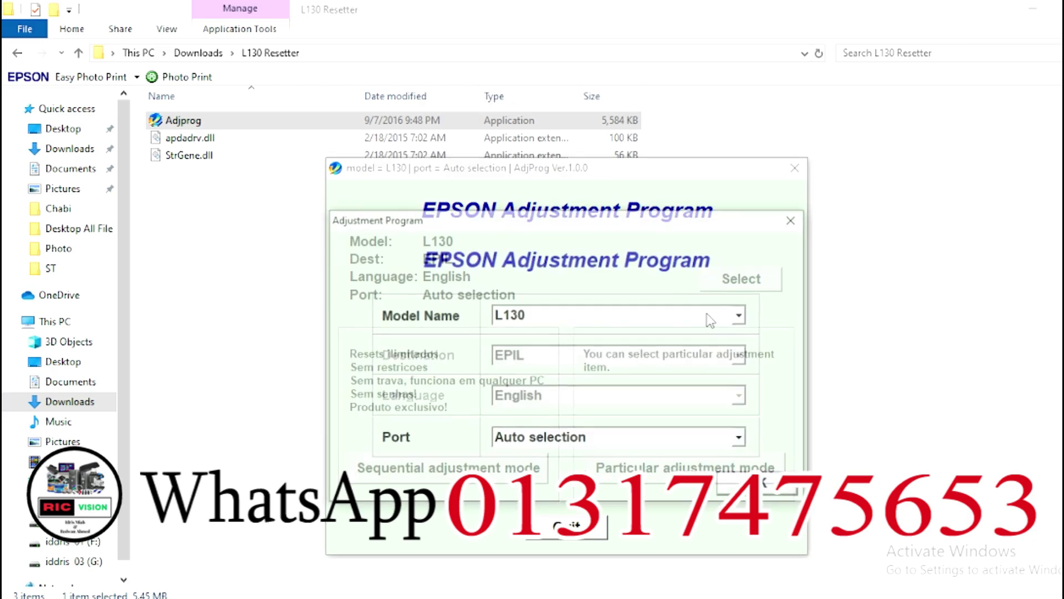
pyautogui.click(625, 320)
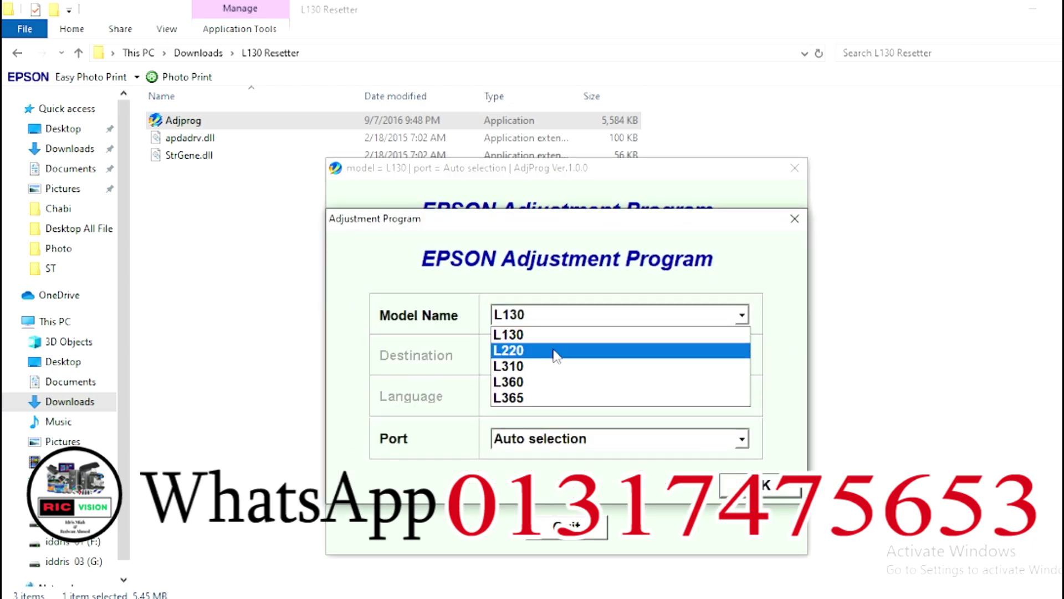
pyautogui.click(771, 448)
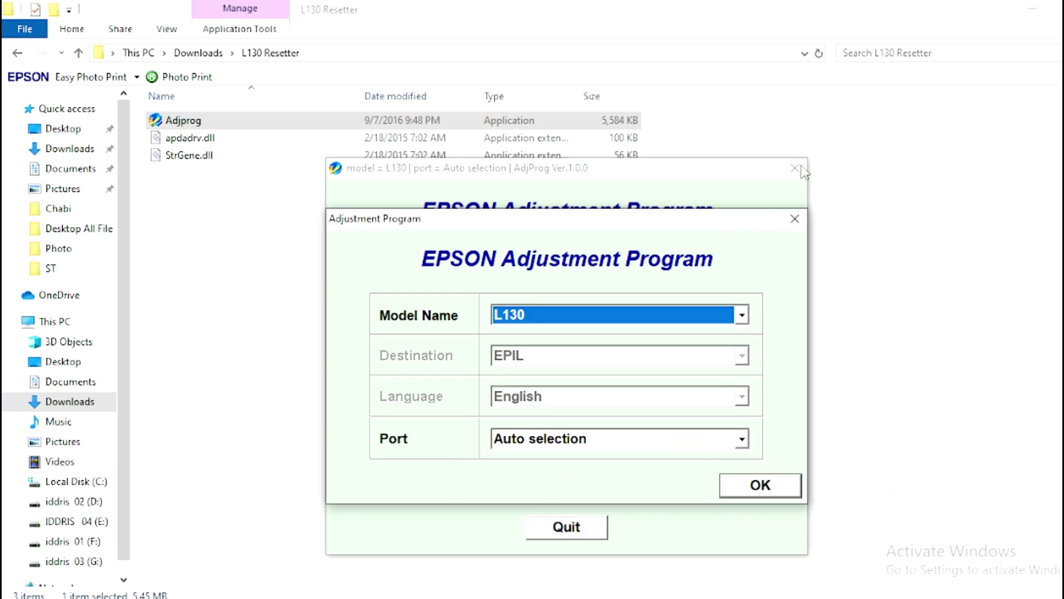
# Minimize the L130 Resetter folder window and open the Downloads folder from This PC
pyautogui.click(916, 317)
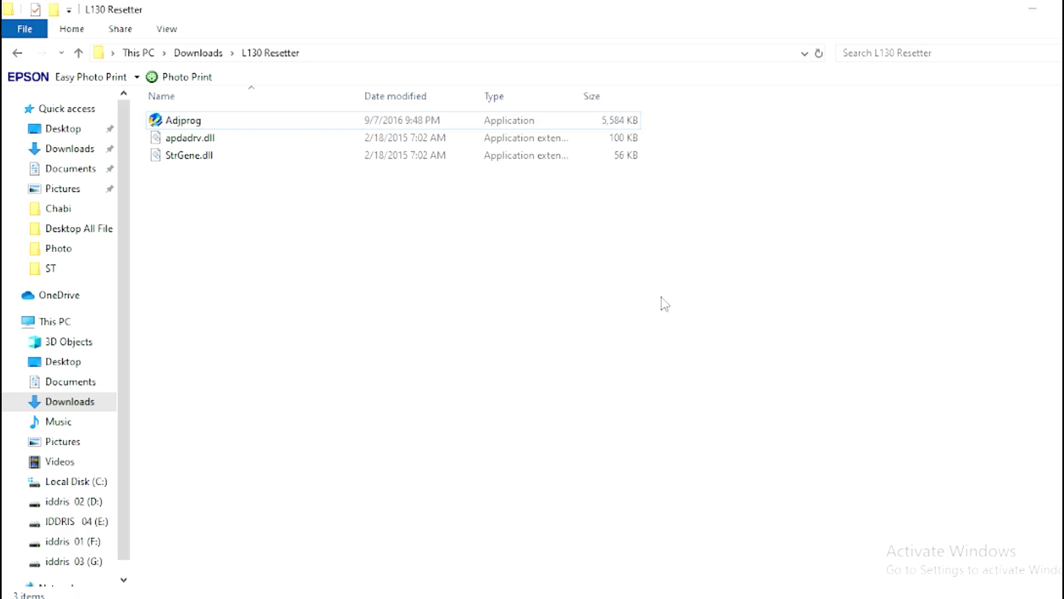
pyautogui.click(1032, 8)
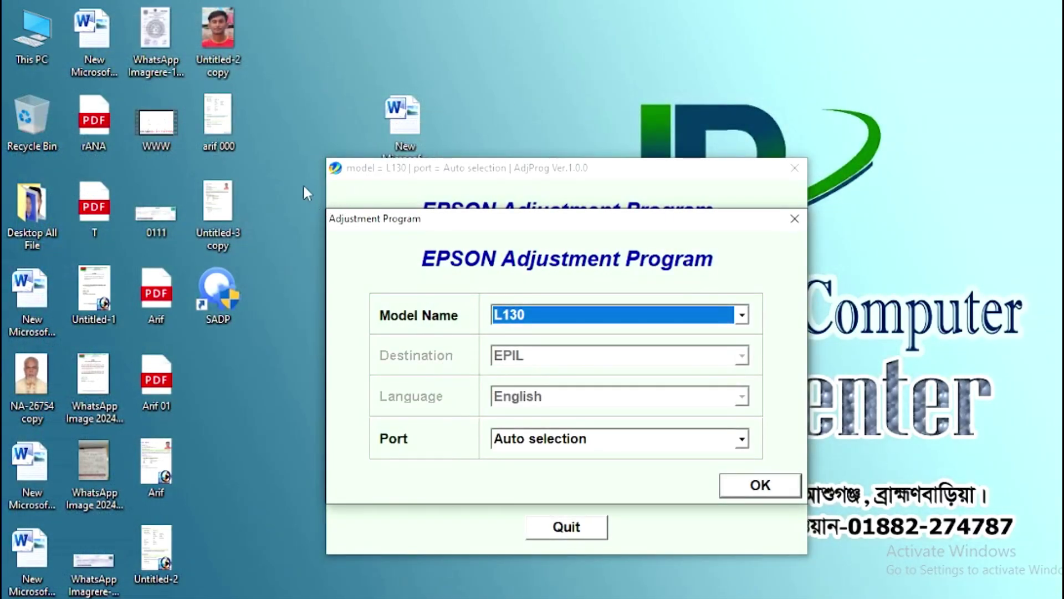
pyautogui.doubleClick(37, 40)
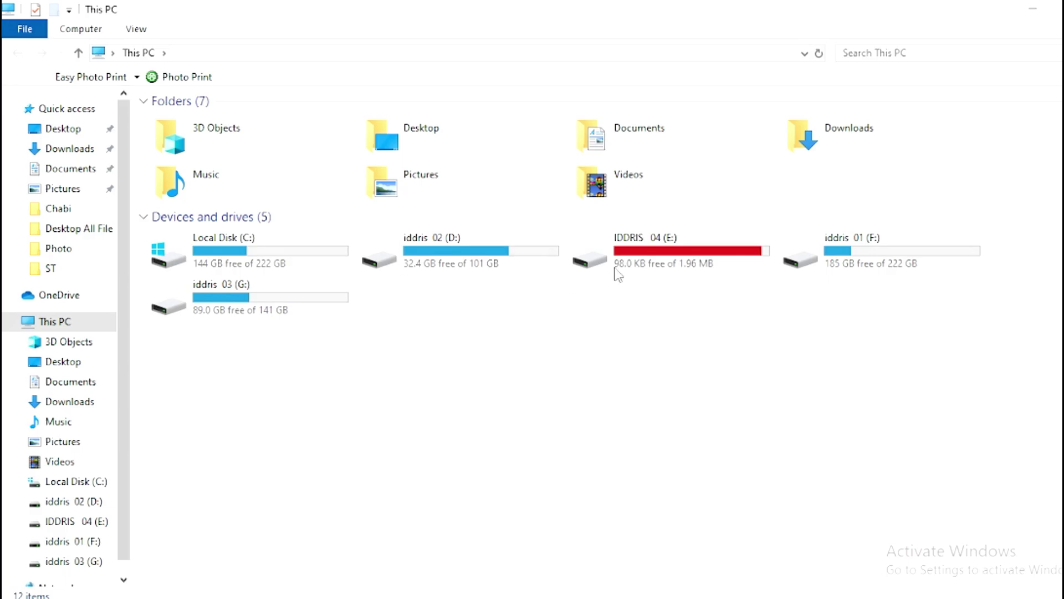
pyautogui.doubleClick(850, 142)
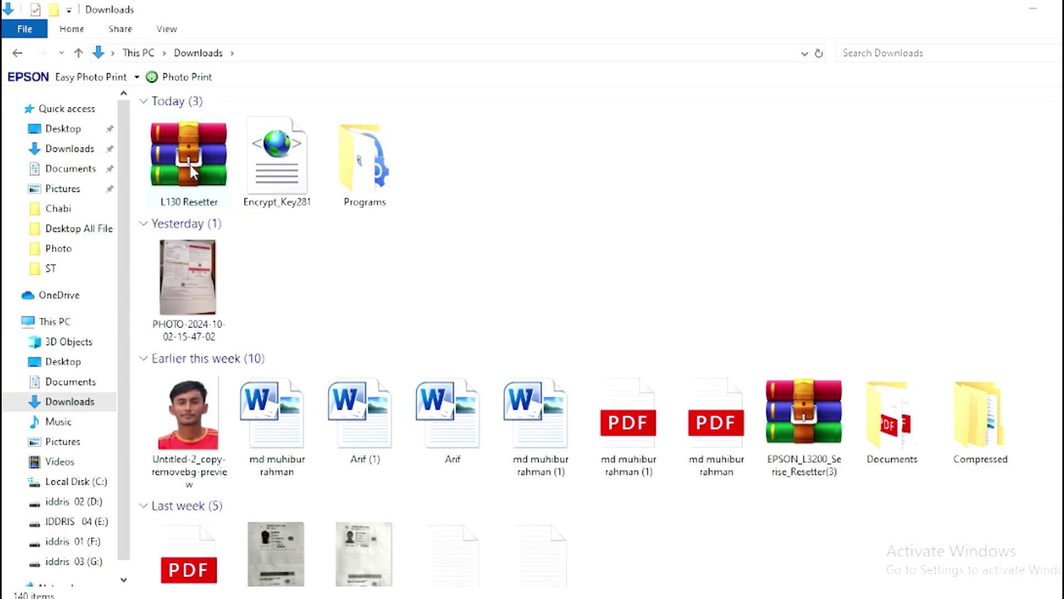
# Look through Downloads for the EPSON_L3200_Serise_Resetter(1) archive and open its properties
pyautogui.press('Down')
pyautogui.scroll(-3, 370, 391)
pyautogui.scroll(-3, 370, 392)
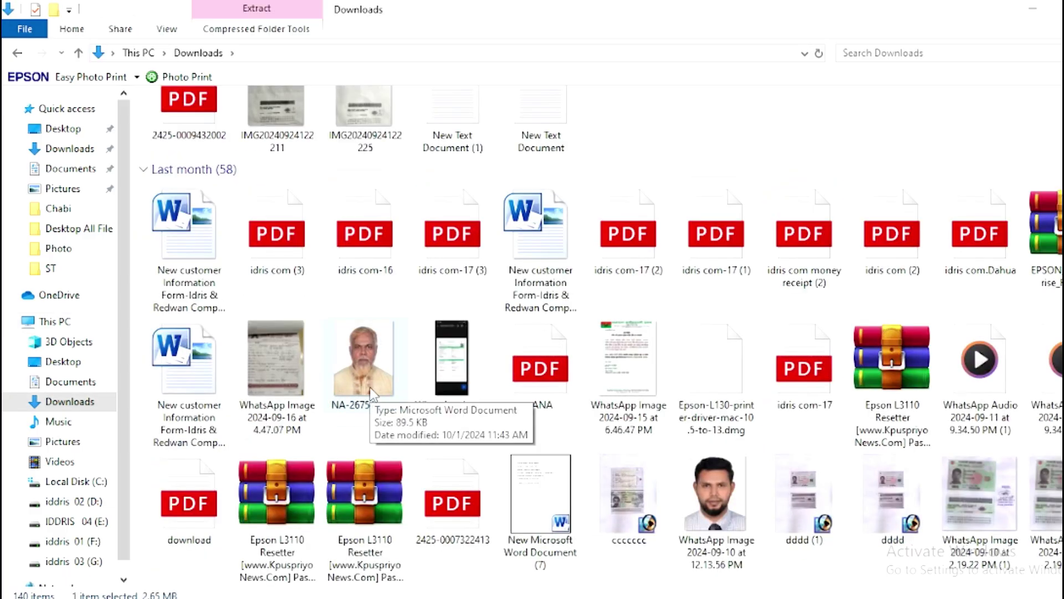
pyautogui.scroll(-3, 371, 392)
pyautogui.scroll(-15, 370, 393)
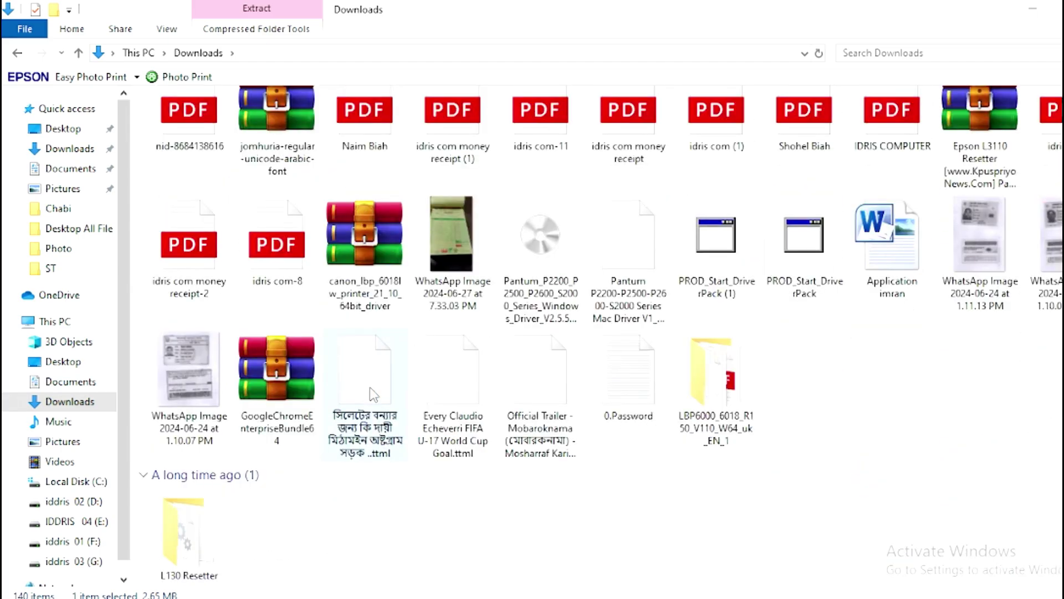
pyautogui.scroll(6, 371, 391)
pyautogui.scroll(-6, 377, 390)
pyautogui.scroll(5, 381, 387)
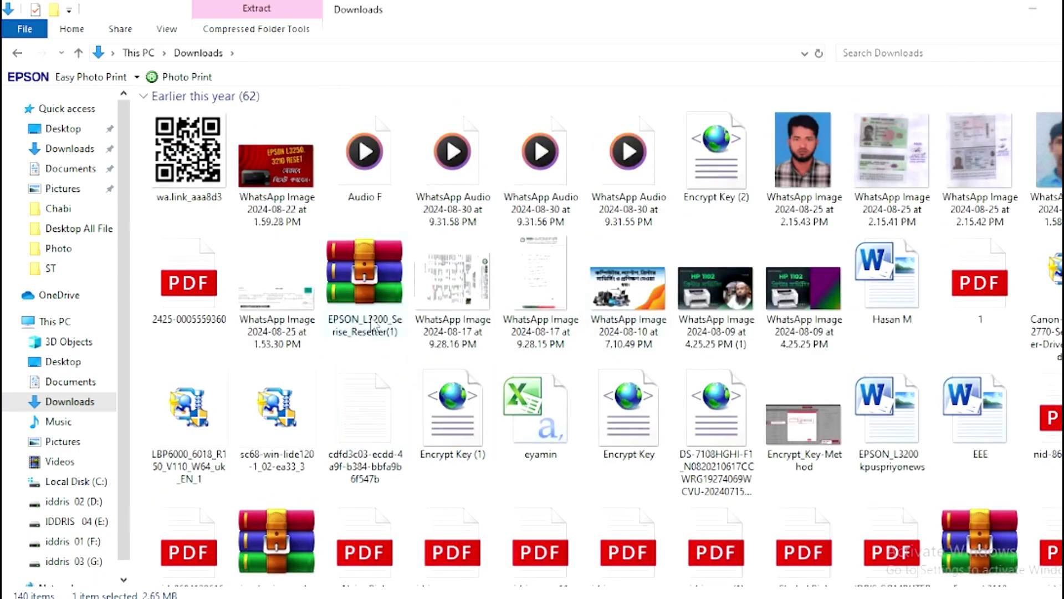
pyautogui.rightClick(350, 275)
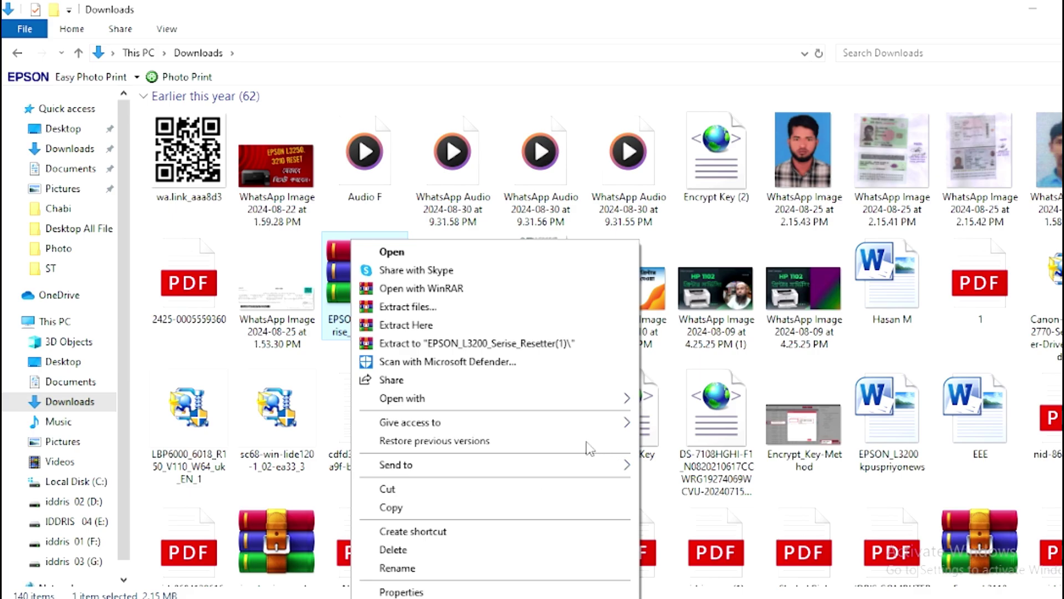
pyautogui.click(476, 592)
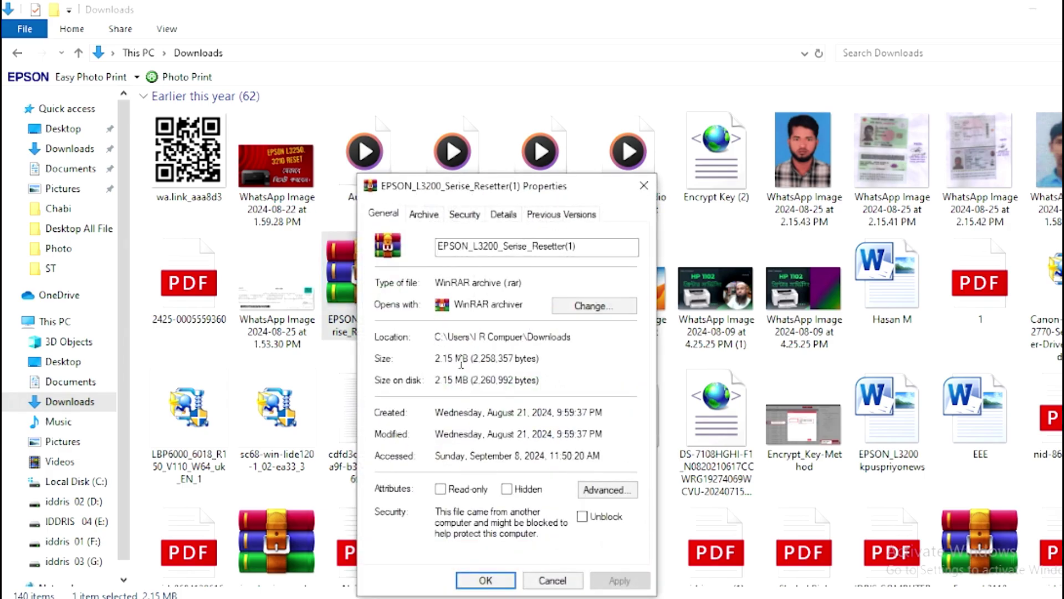
# Copy the word WinRAR from the name of the program that opens the archive
pyautogui.moveTo(512, 308); pyautogui.dragTo(466, 313)
pyautogui.click(531, 306)
pyautogui.moveTo(459, 307); pyautogui.dragTo(488, 308)
pyautogui.rightClick(474, 309)
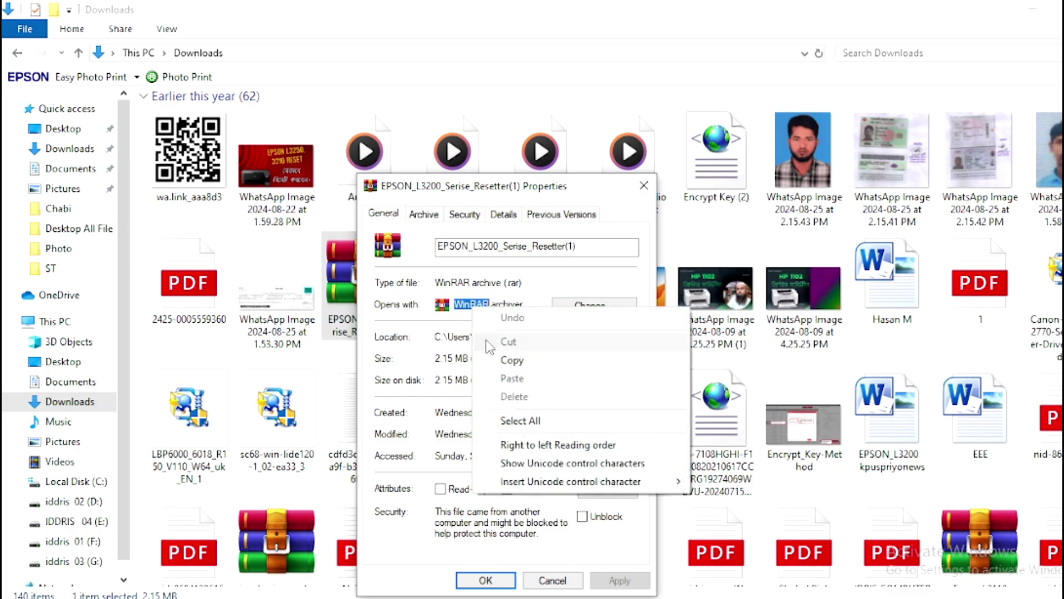
pyautogui.click(546, 360)
# Minimize the Downloads window and close both the archive's properties and the Epson Adjustment Program
pyautogui.click(1034, 9)
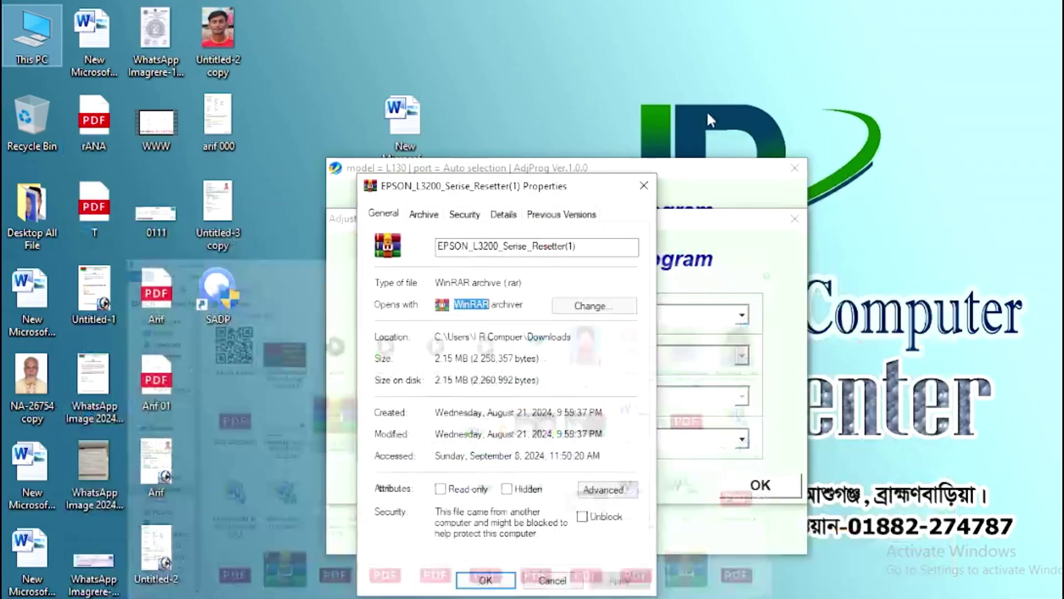
pyautogui.click(643, 187)
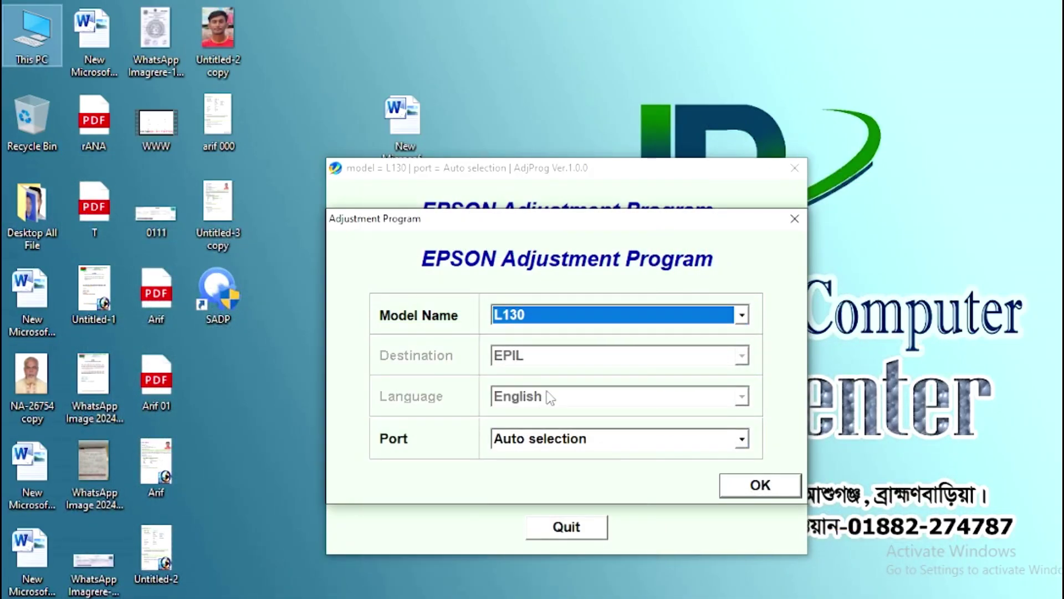
pyautogui.click(760, 485)
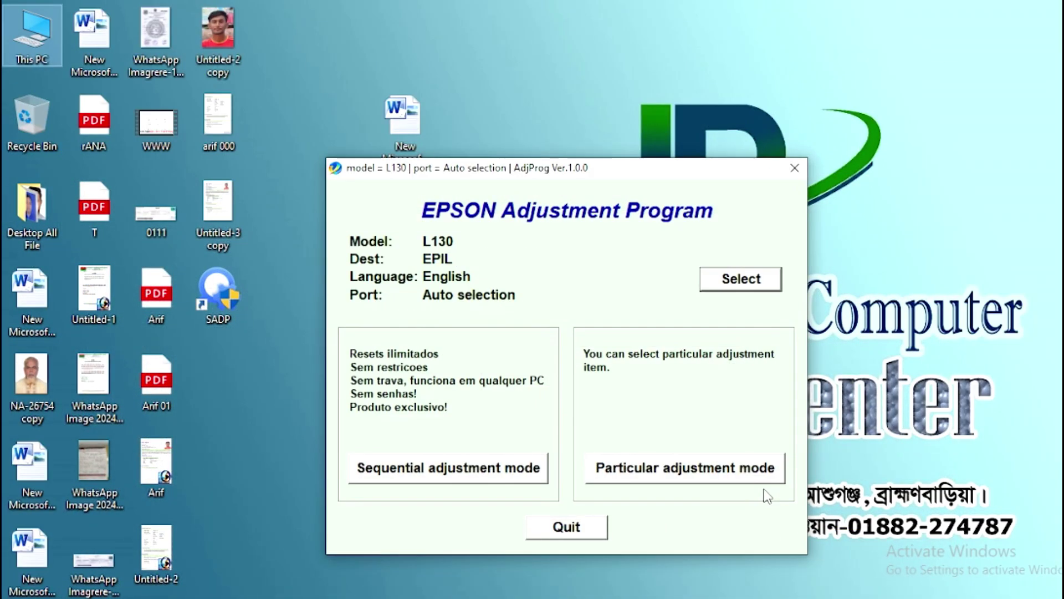
pyautogui.click(795, 167)
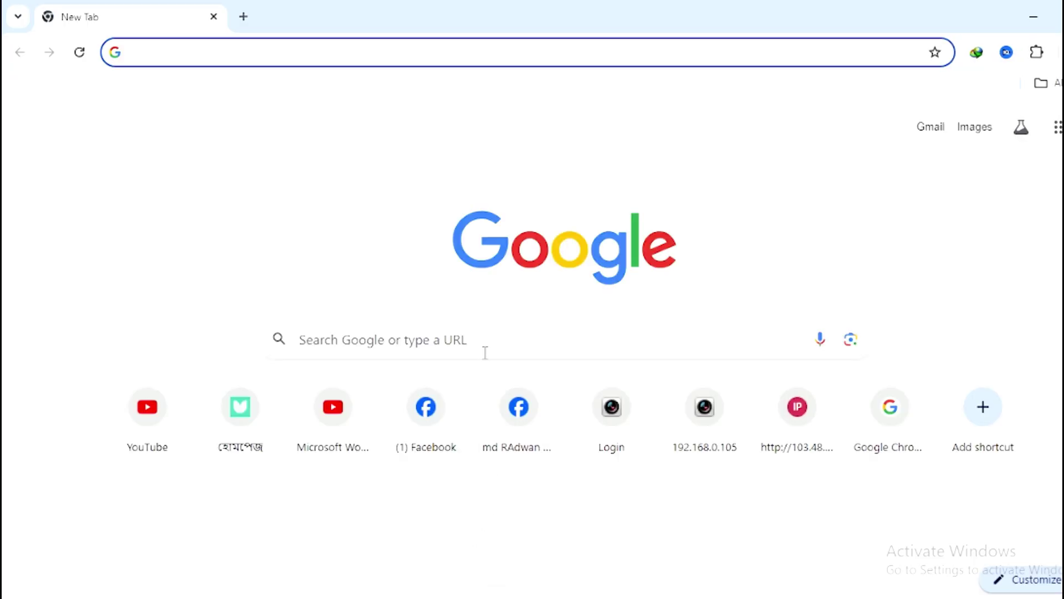
# Switch to Chrome and search Google for the copied term WinRAR
pyautogui.rightClick(488, 353)
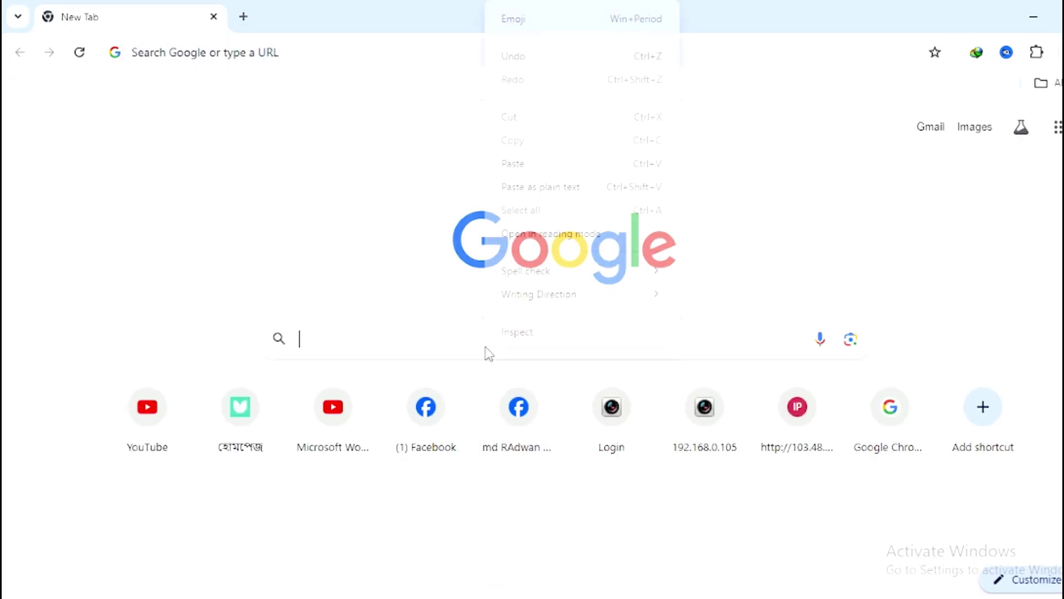
pyautogui.click(507, 206)
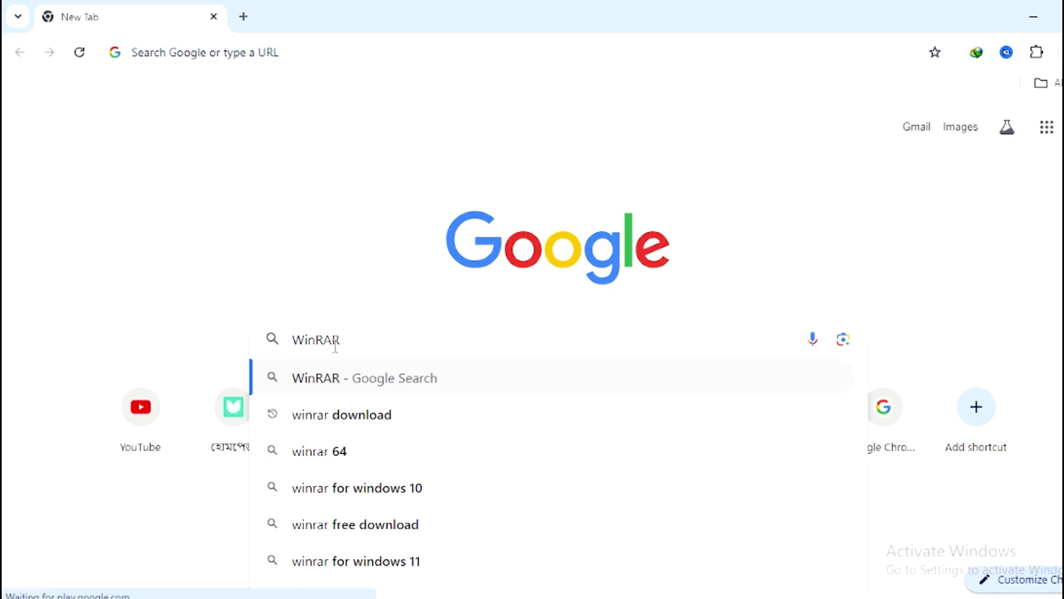
pyautogui.press('Return')
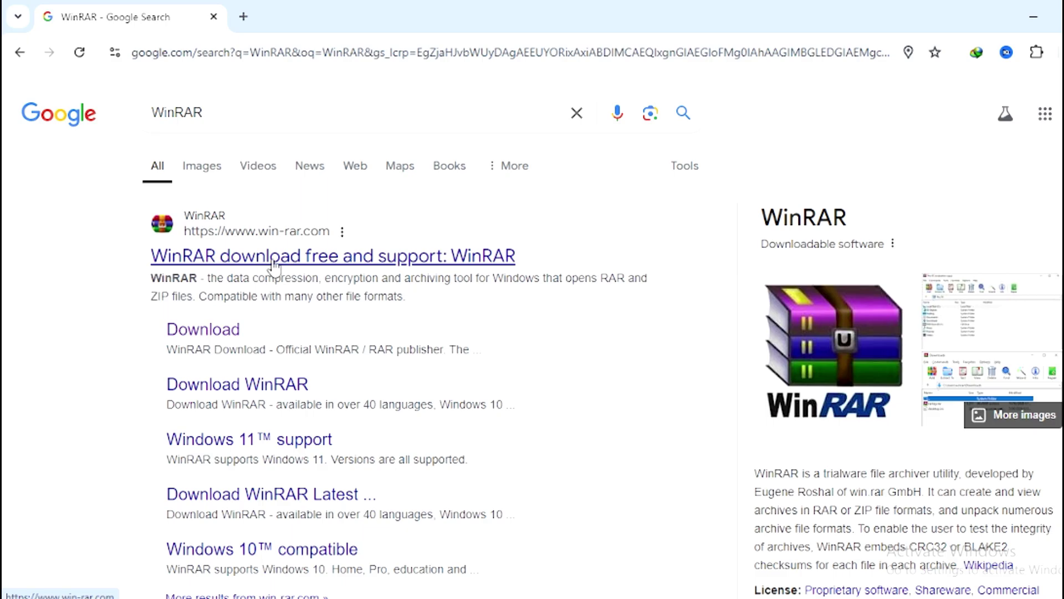
# Examine the WinRAR search results for a suitable download page
pyautogui.click(203, 333)
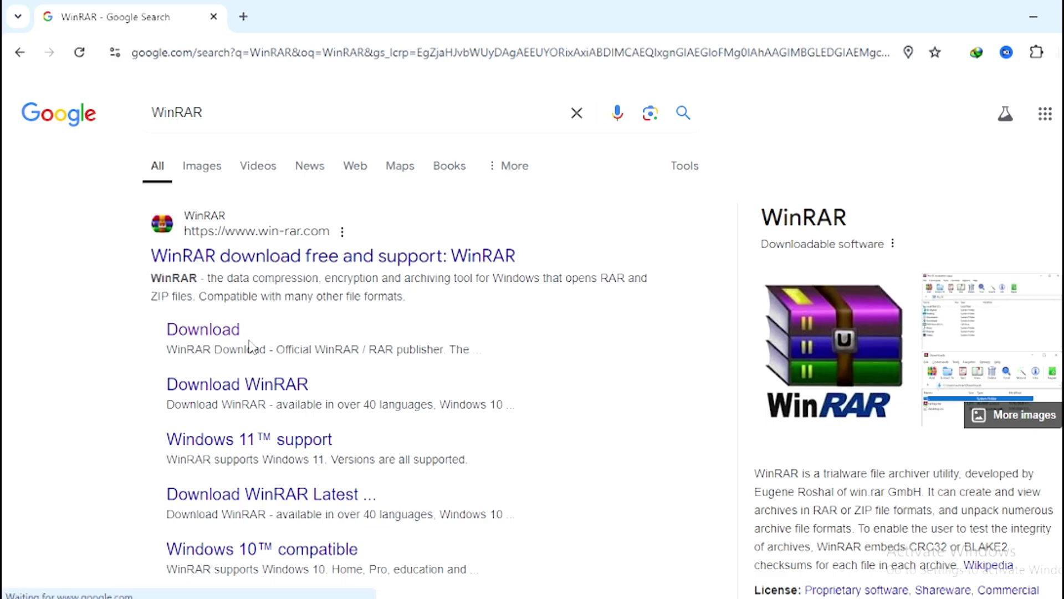
pyautogui.scroll(-9, 272, 336)
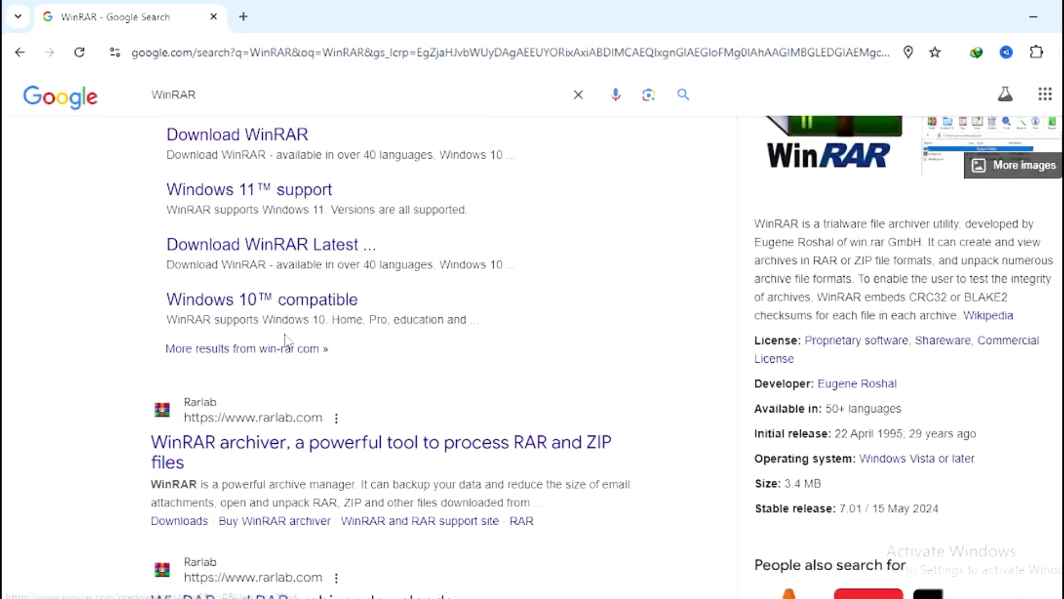
pyautogui.scroll(-15, 283, 344)
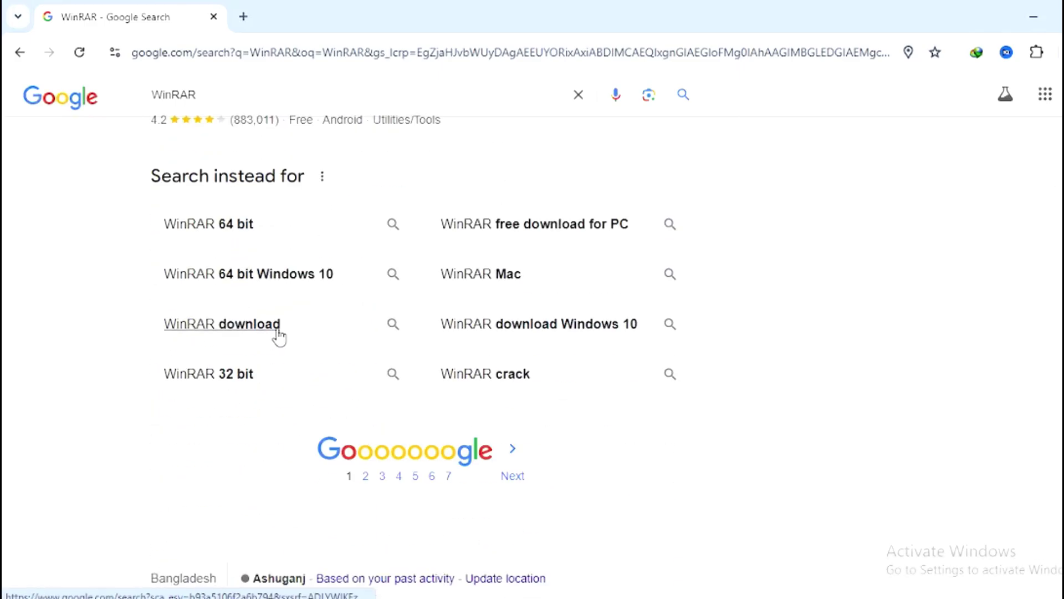